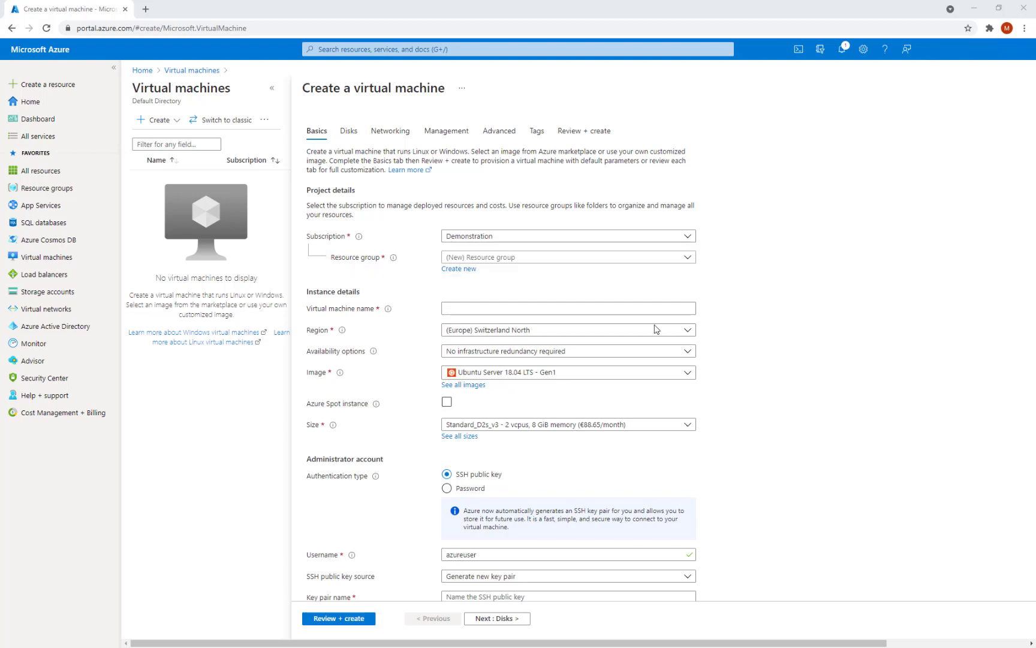
- Assign the virtual machine to the existing YouTube resource group
left_click(468, 271)
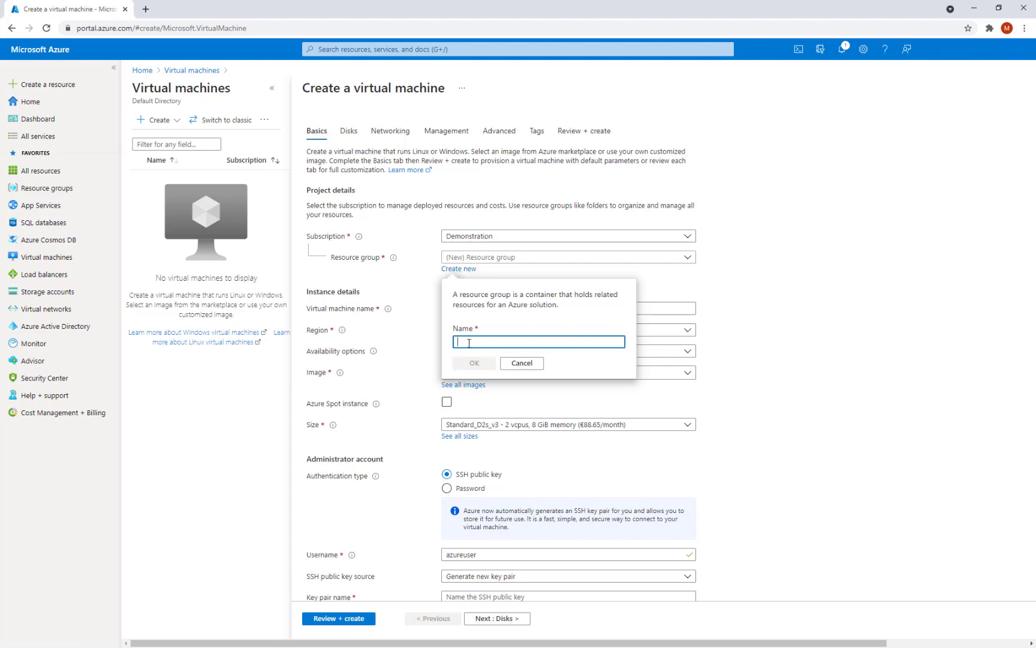
left_click(522, 364)
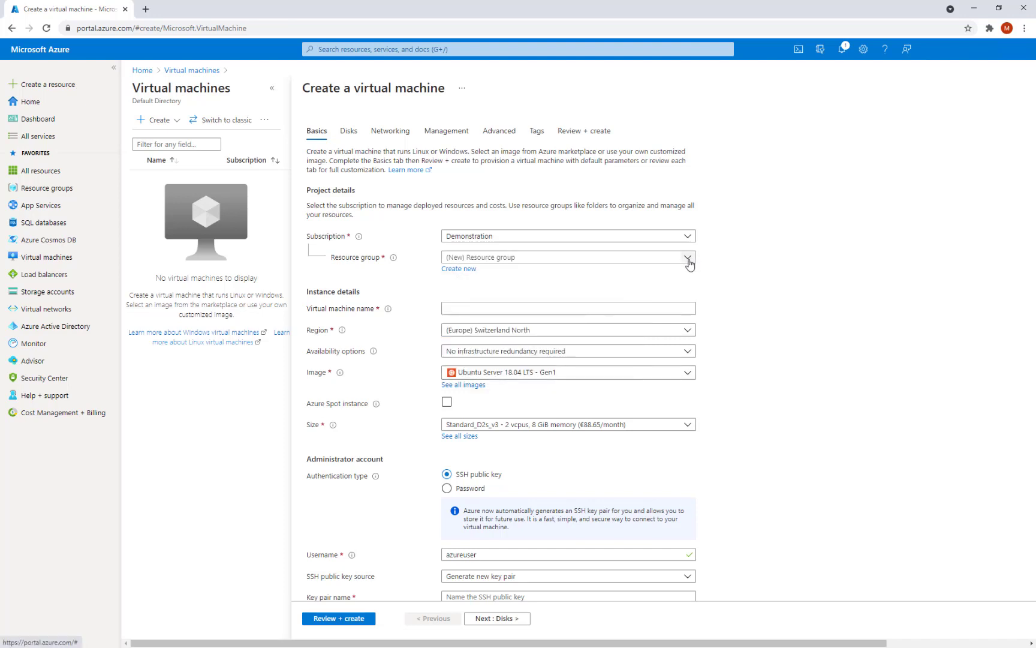
left_click(688, 262)
left_click(472, 349)
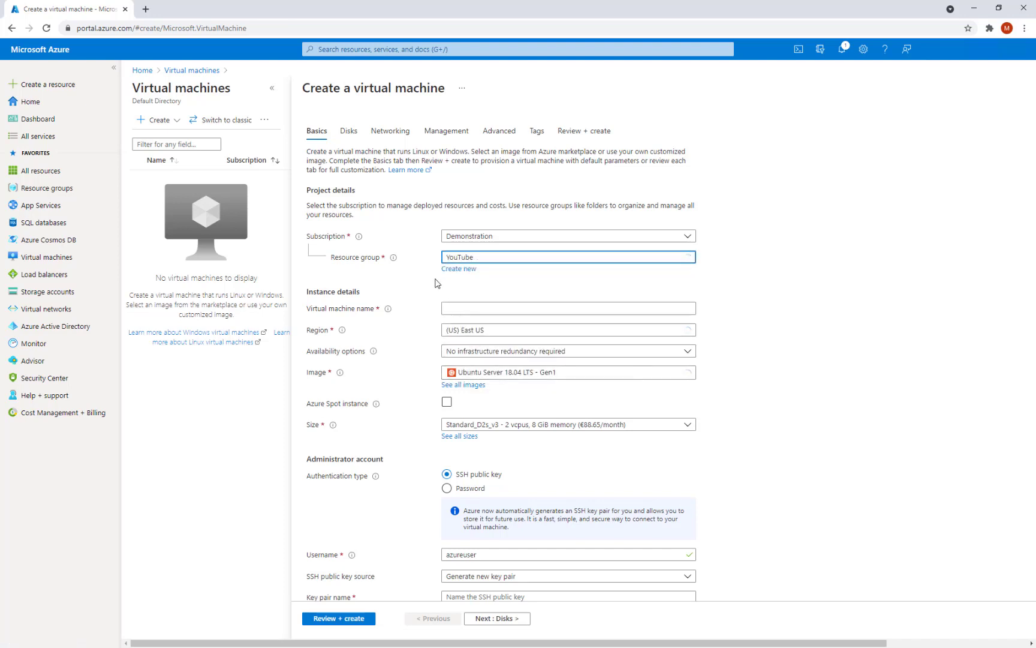
- Name the virtual machine win10 and set its region to (US) West US 2
left_click(460, 309)
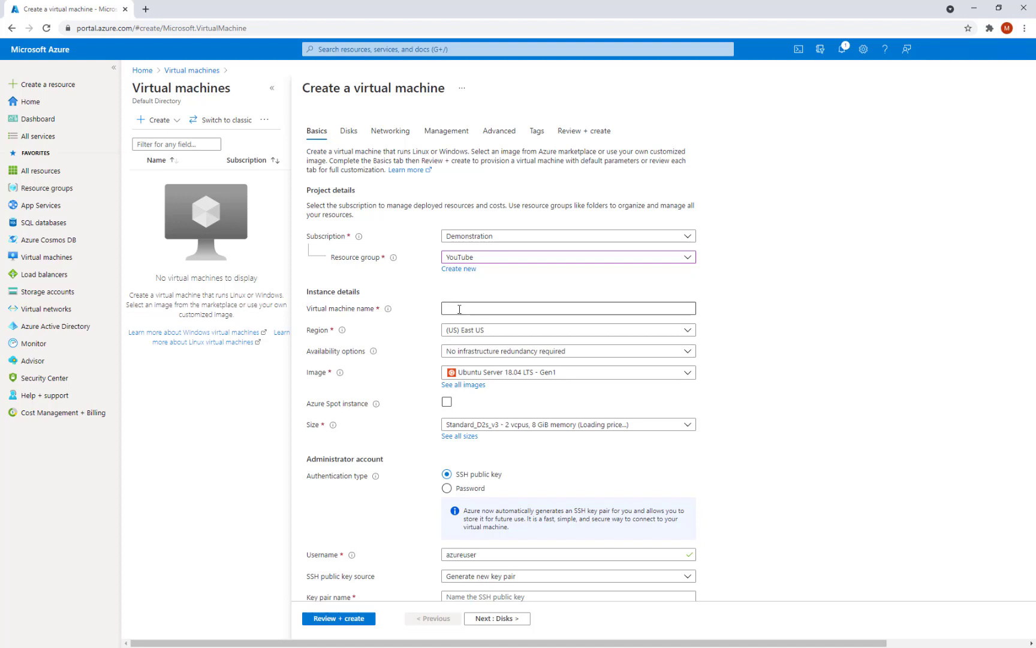
left_click(460, 309)
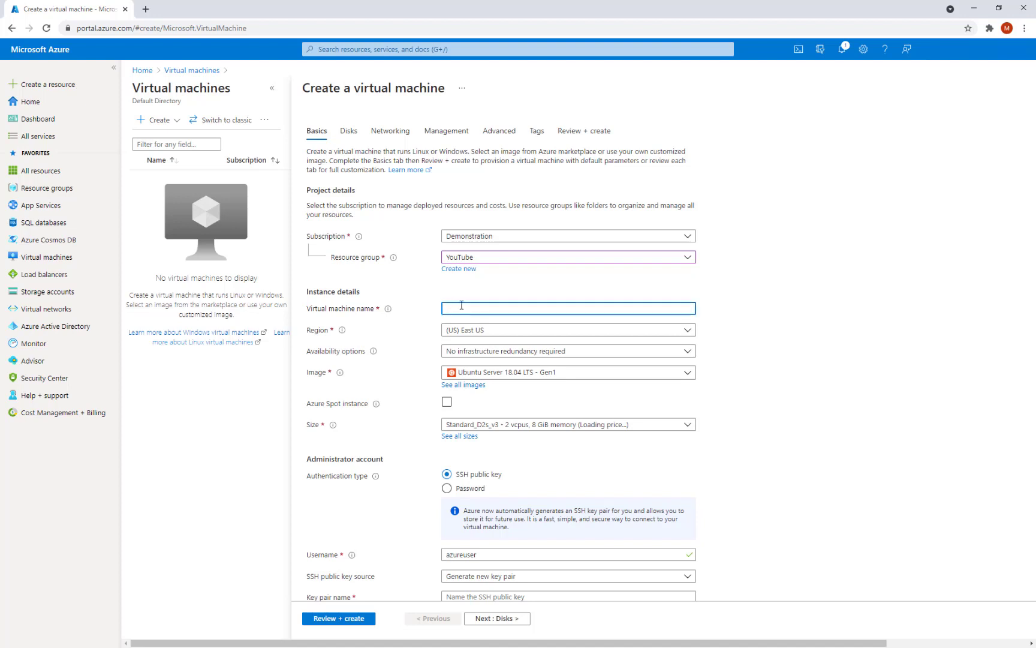
type("win1")
left_click(482, 334)
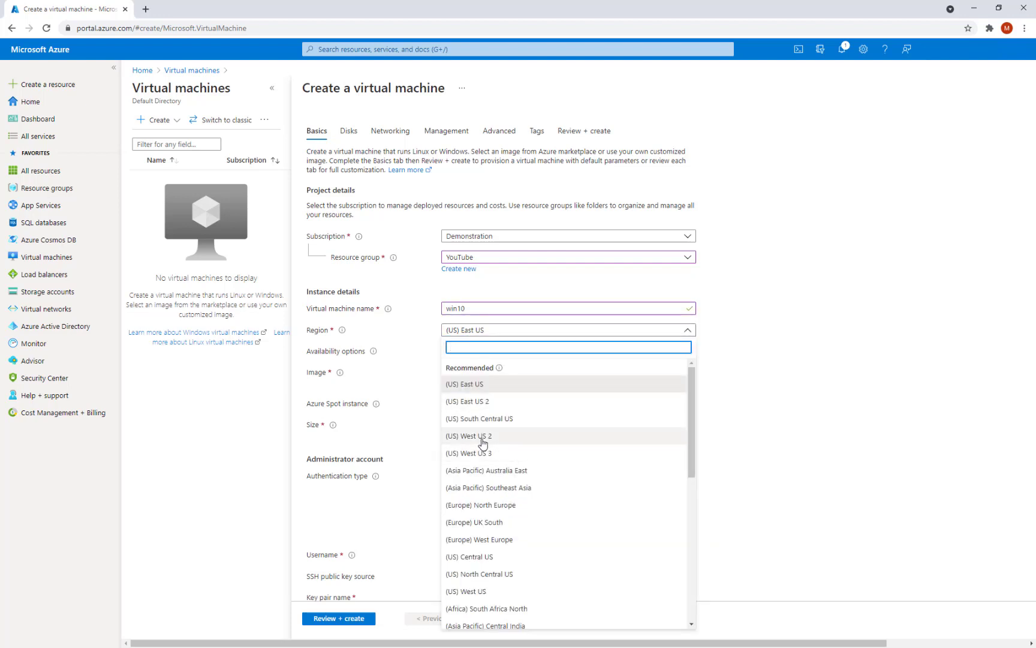
left_click(483, 440)
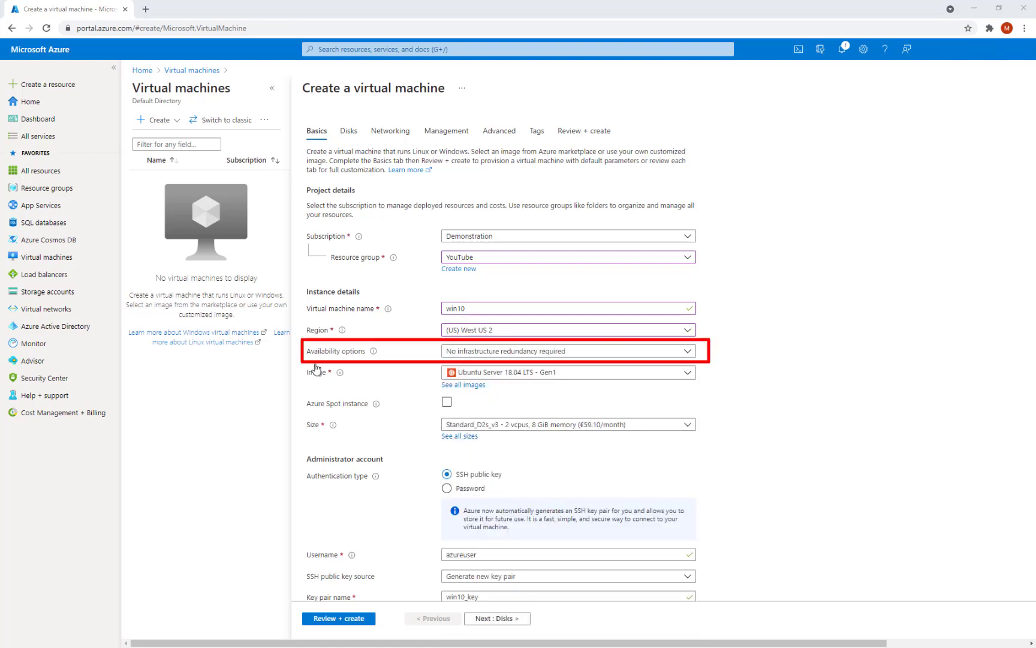
- Choose no infrastructure redundancy for availability and Windows Server 2019 Datacenter - Gen1 as the image
left_click(480, 354)
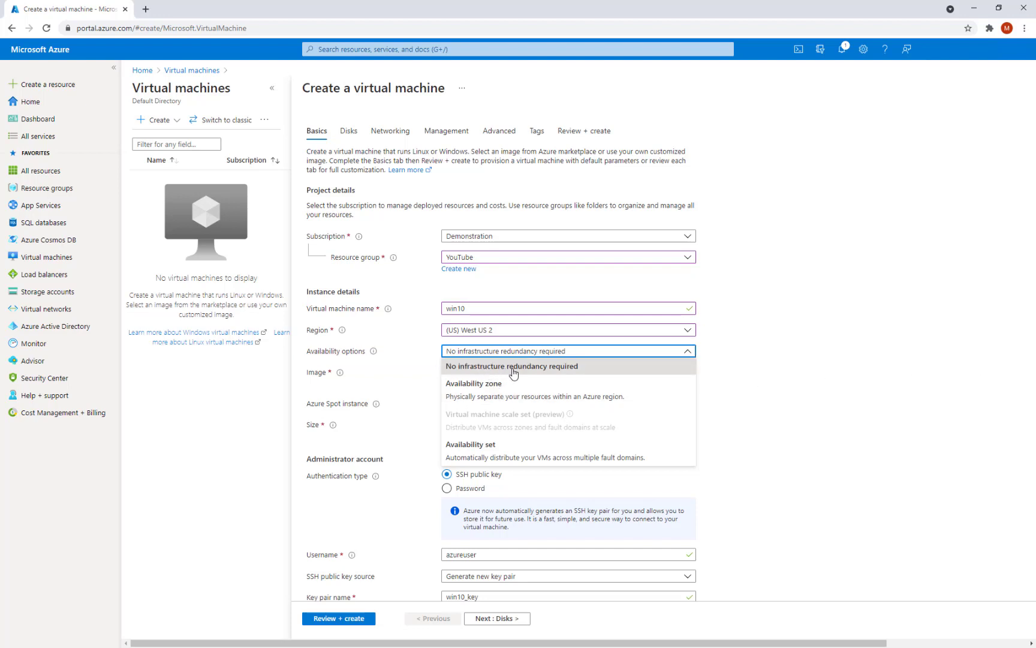
left_click(514, 367)
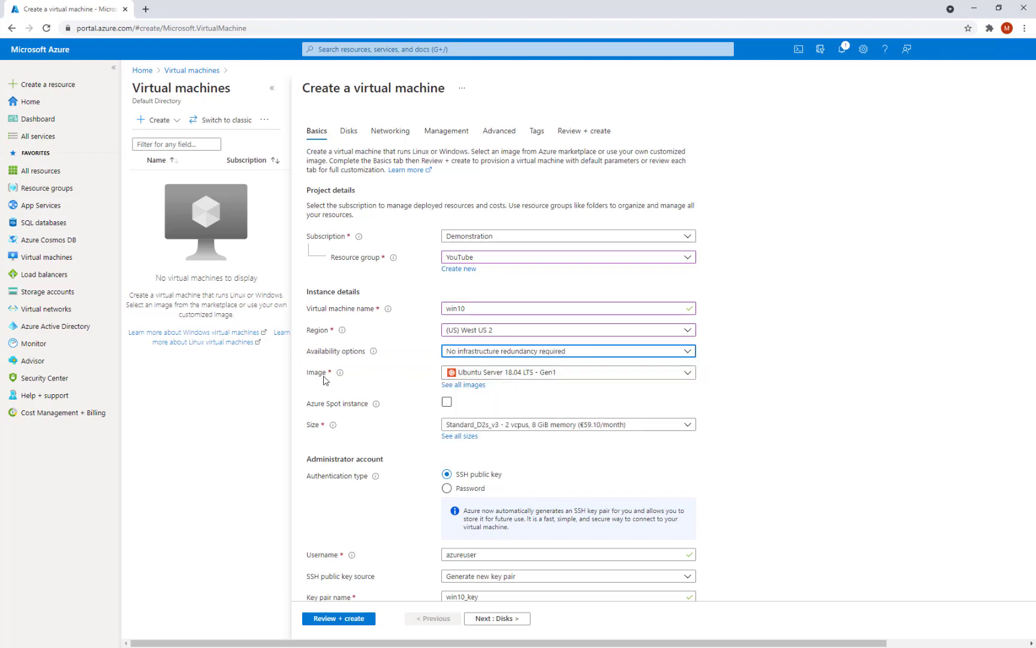
left_click(535, 374)
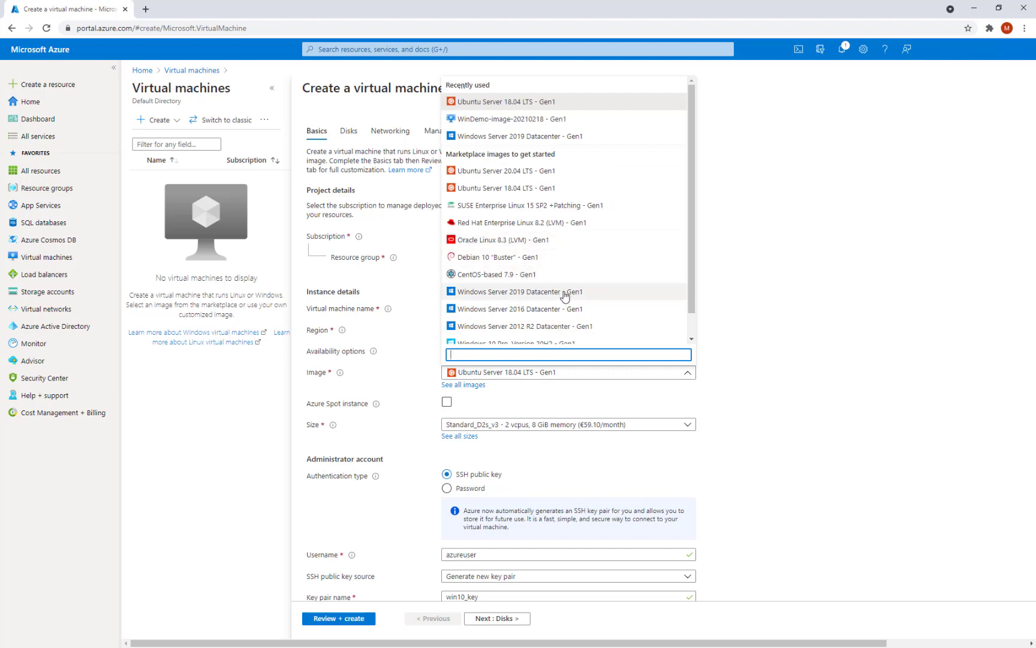
left_click(525, 298)
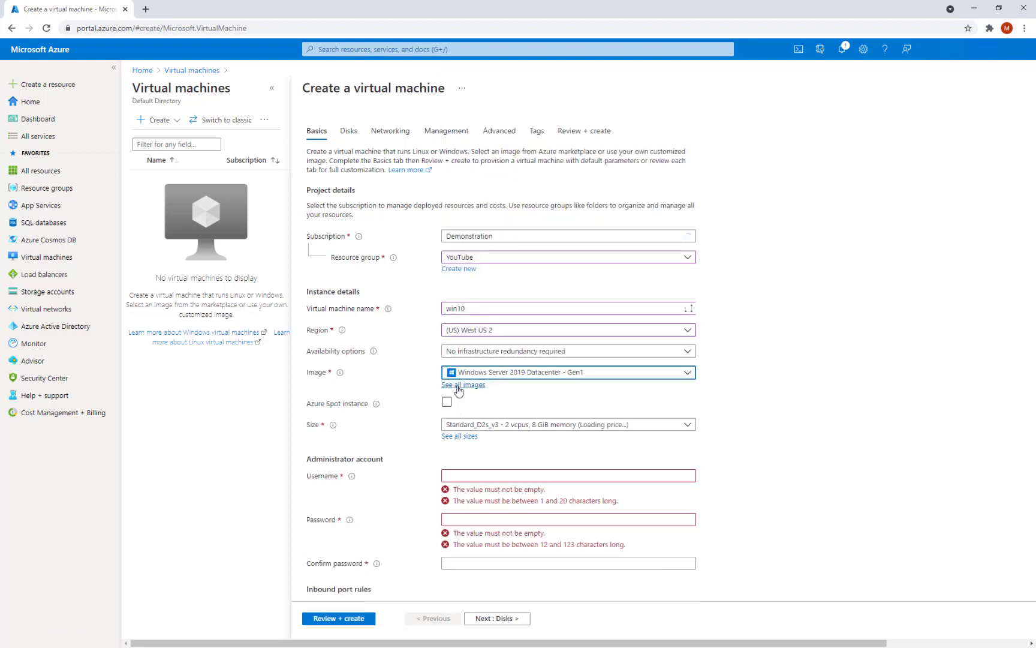
- Look through the full marketplace catalogue of images and return to the virtual machine form without choosing one
left_click(462, 386)
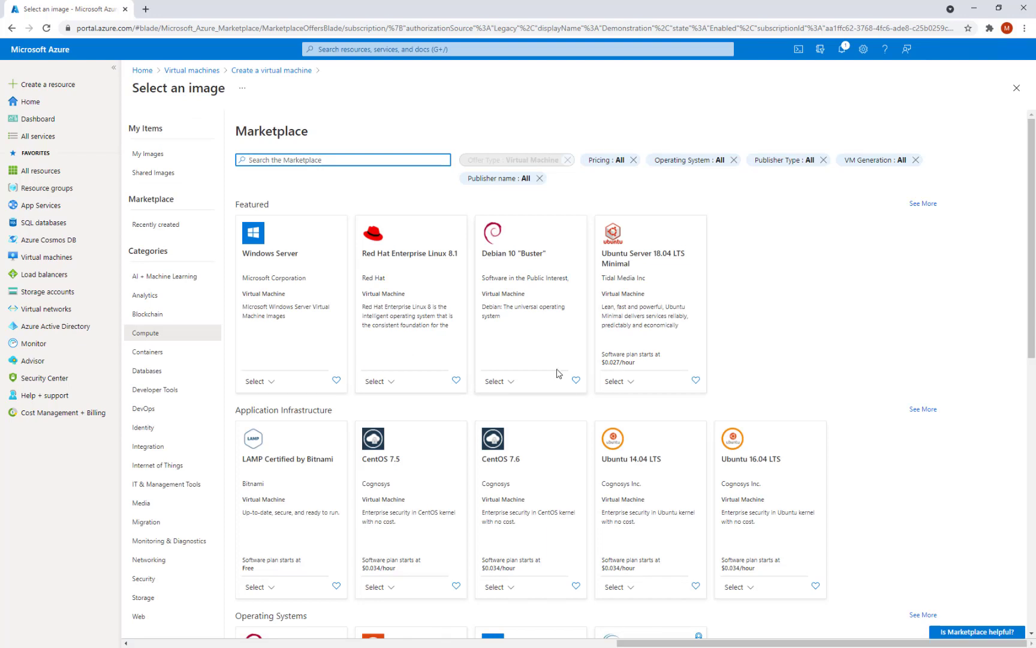
left_click(255, 203)
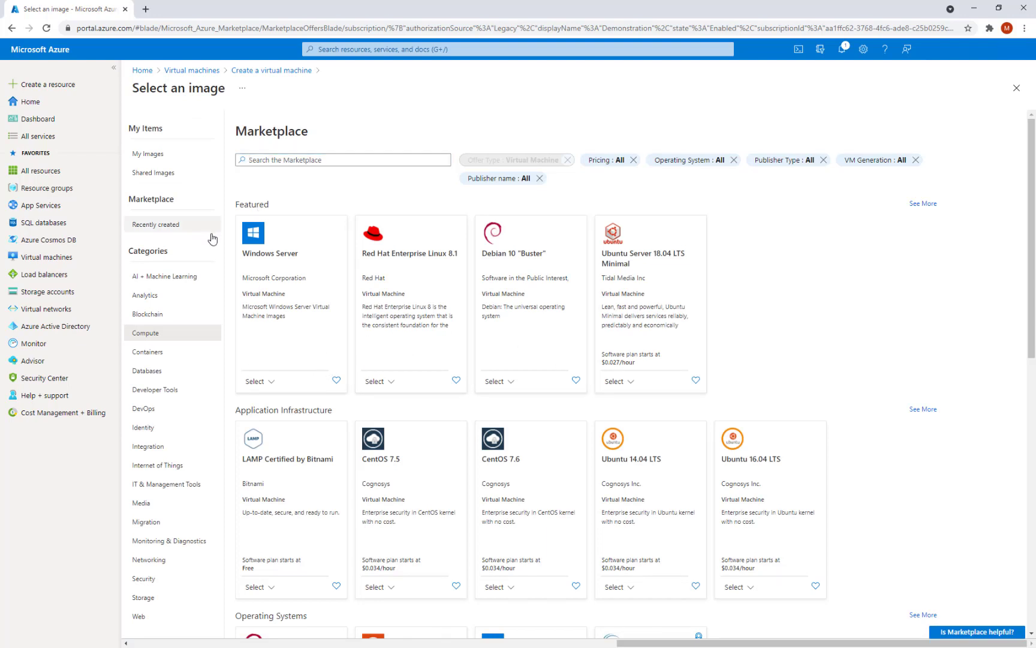
left_click(369, 126)
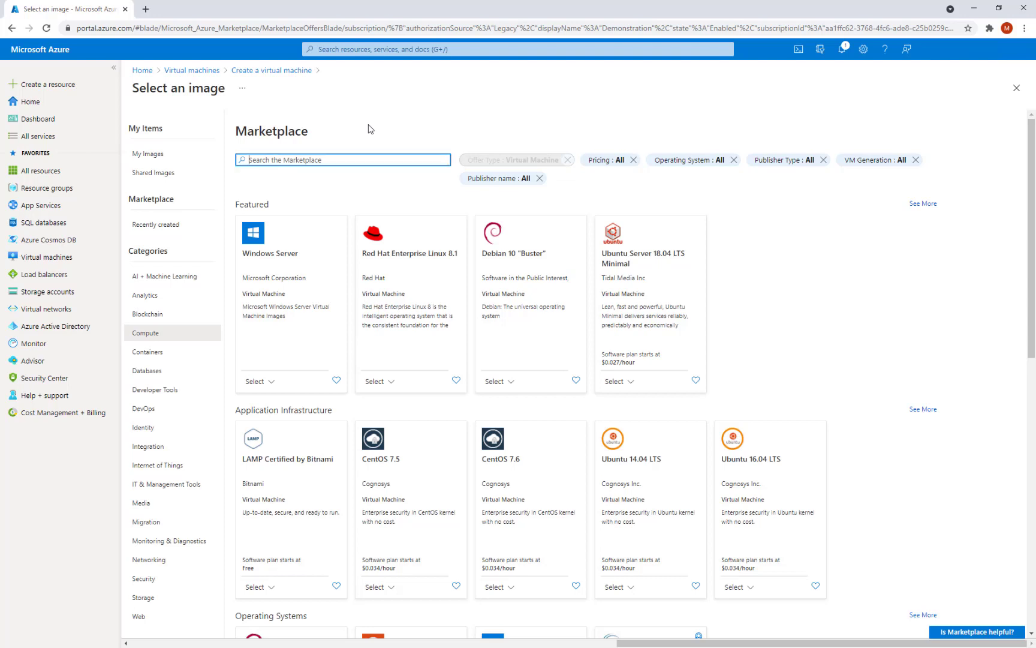
left_click(1015, 88)
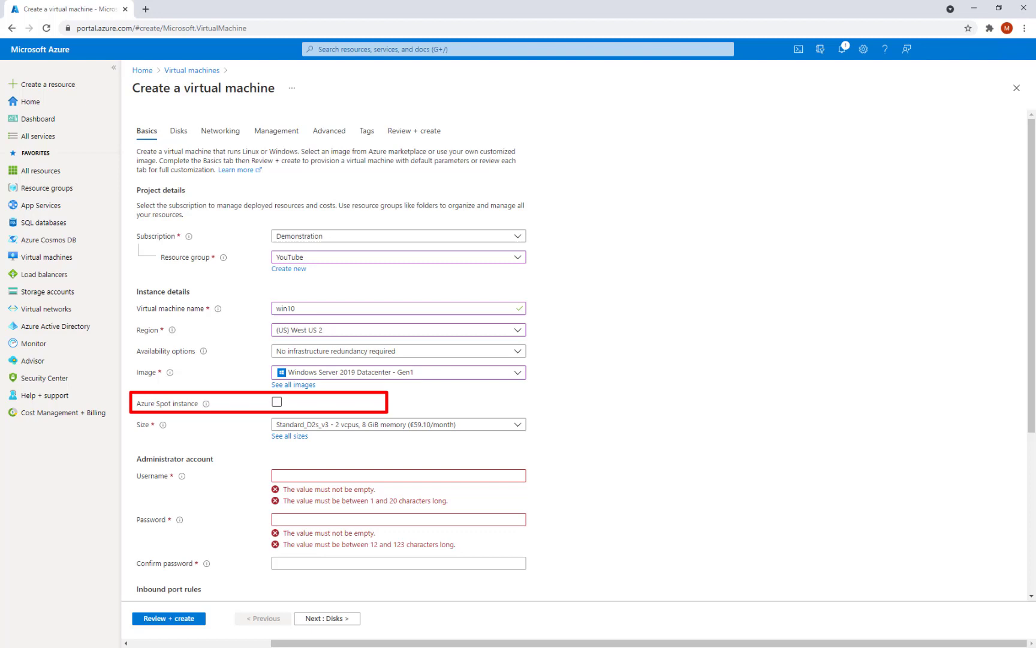
- Check the Azure Spot instance options, leave the feature off, and select the Standard_D2s_v3 size with 2 vcpus and 8 GiB memory
left_click(277, 402)
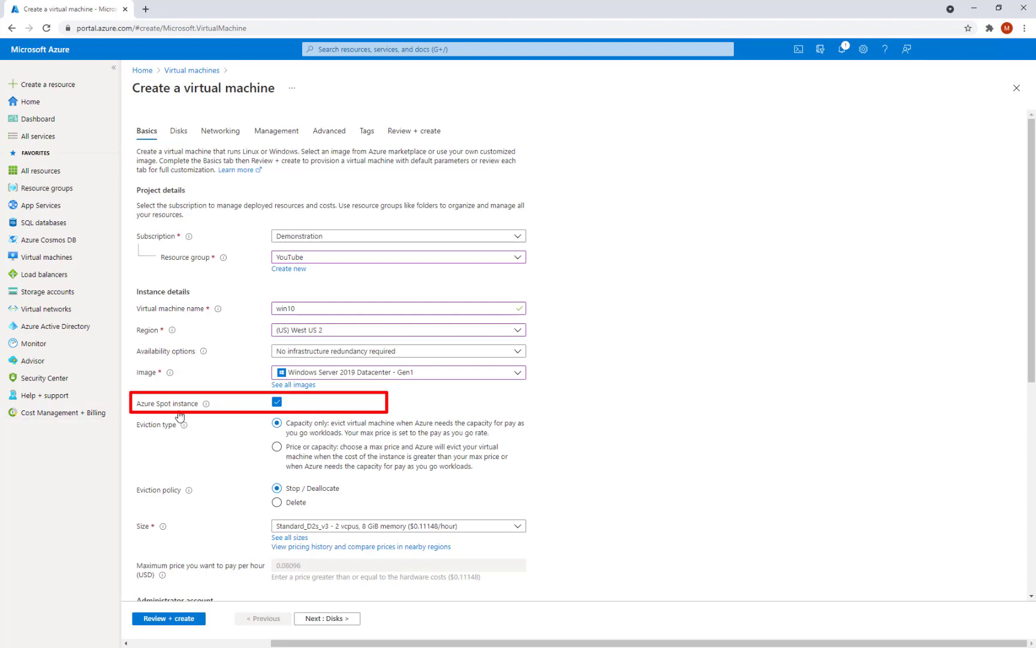
left_click(277, 401)
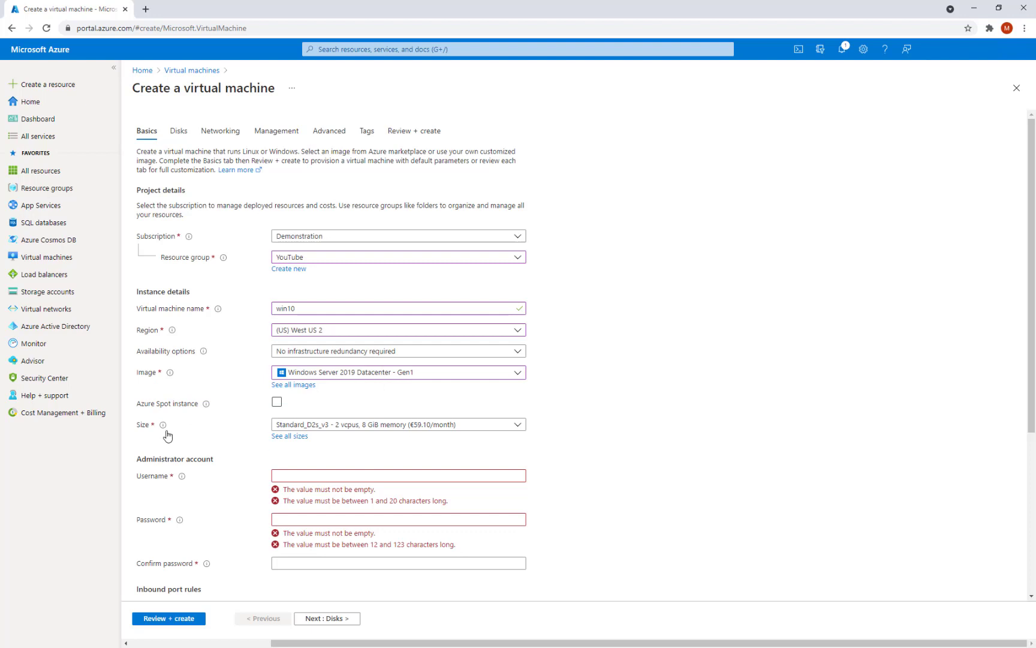
left_click(401, 428)
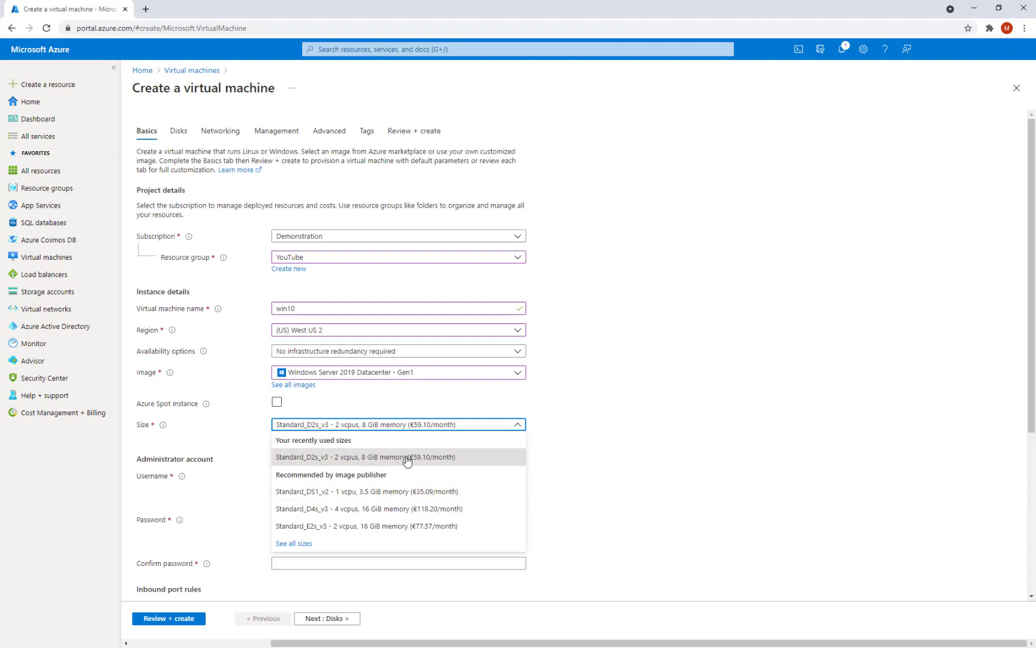
left_click(330, 458)
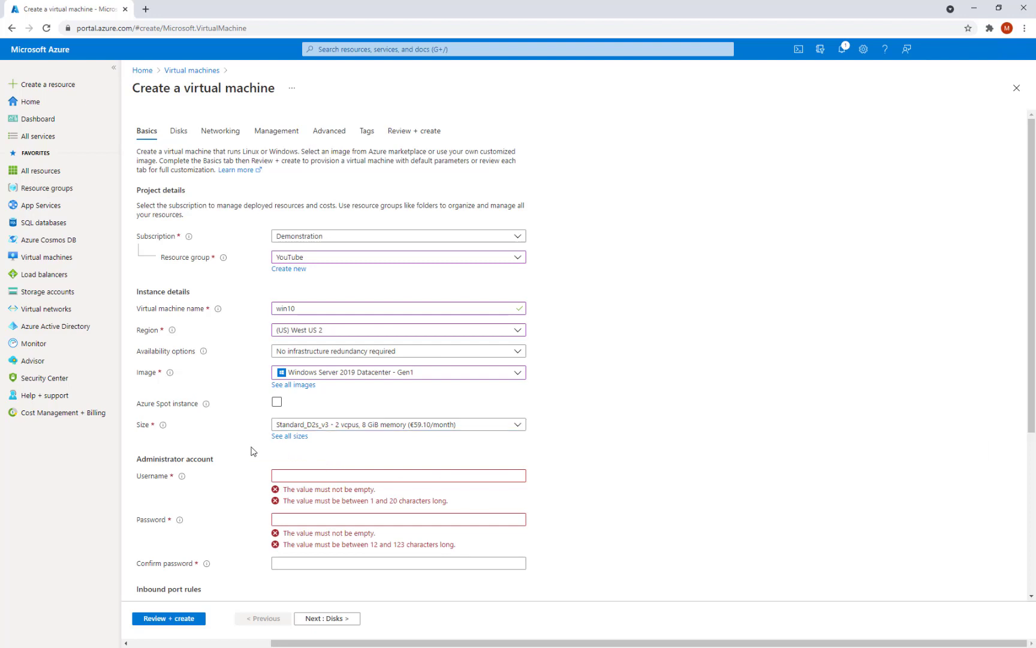
- Set the administrator username to slsadmin, and enter and confirm the account password
scroll(259, 456, "down", 3)
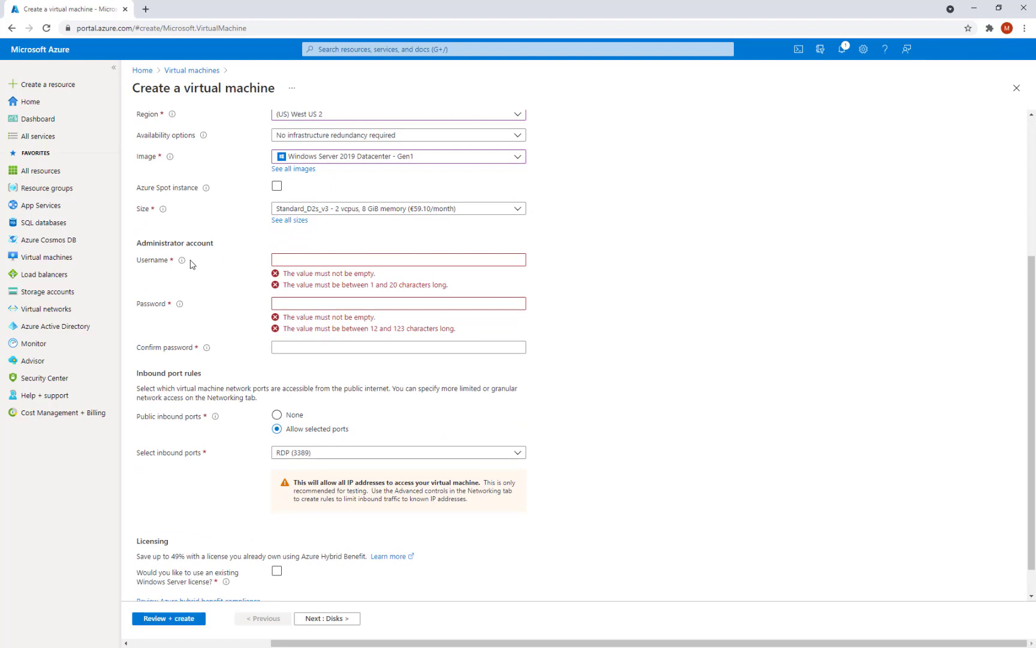
left_click(292, 260)
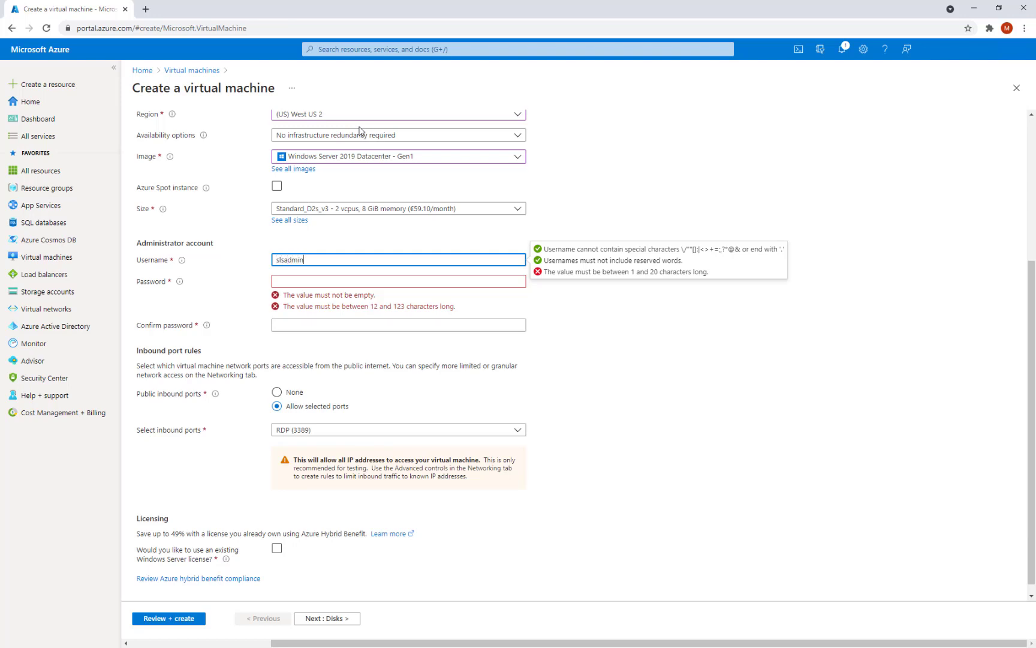
key("Tab")
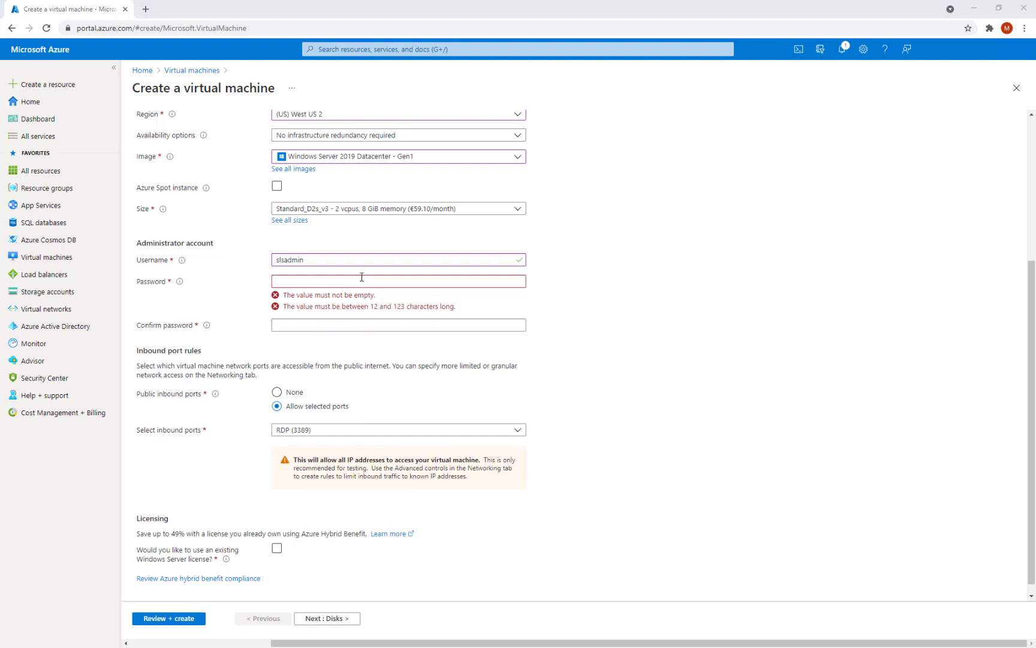
left_click(361, 277)
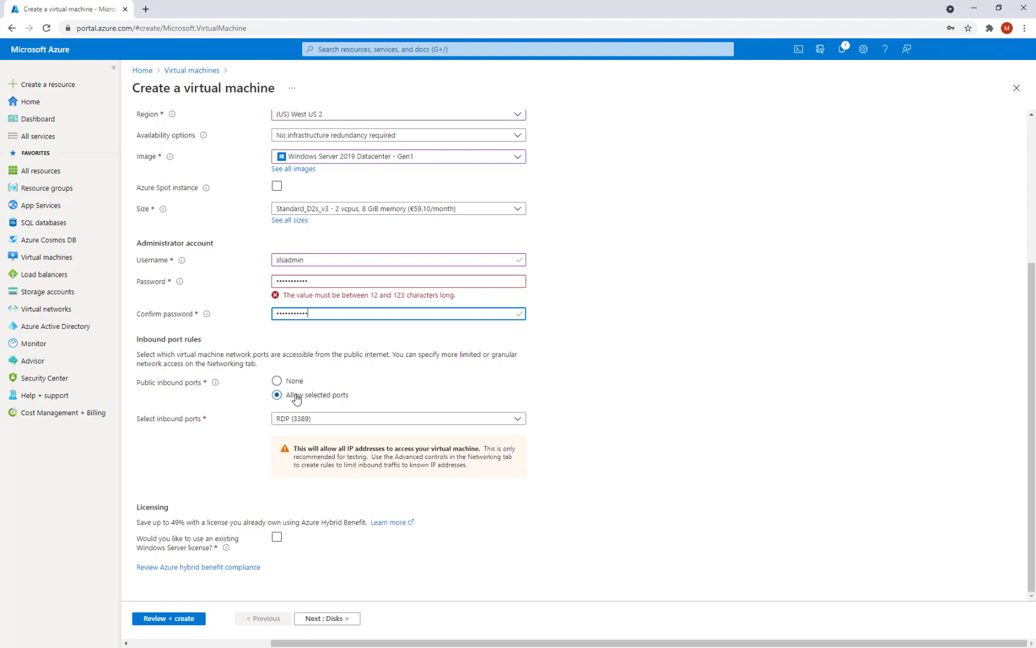
- Set public inbound ports to None and submit the virtual machine configuration for review
left_click(277, 382)
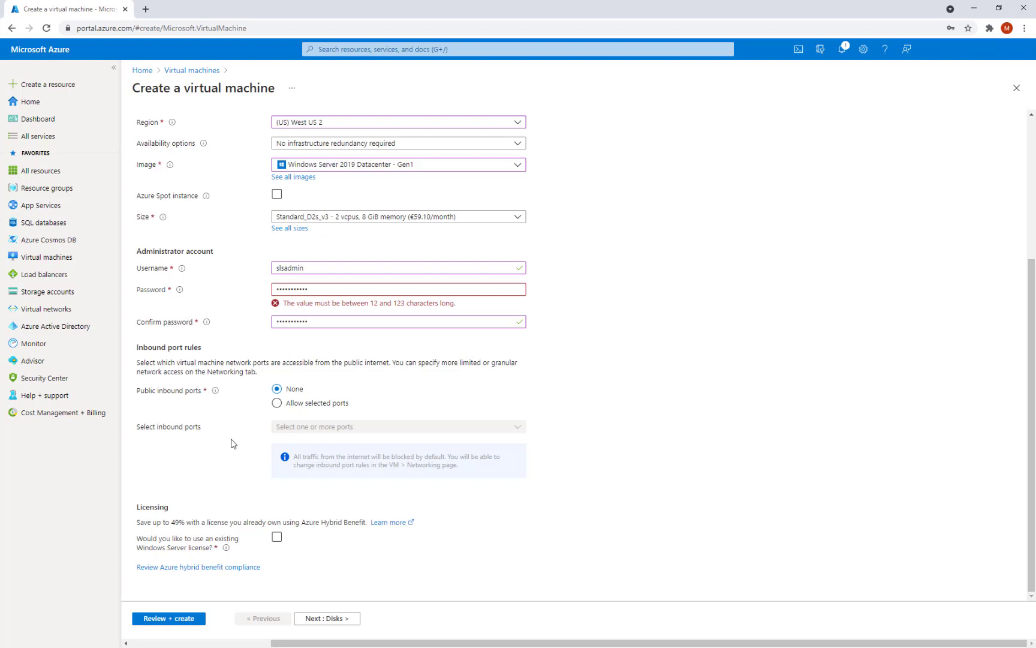
left_click(179, 624)
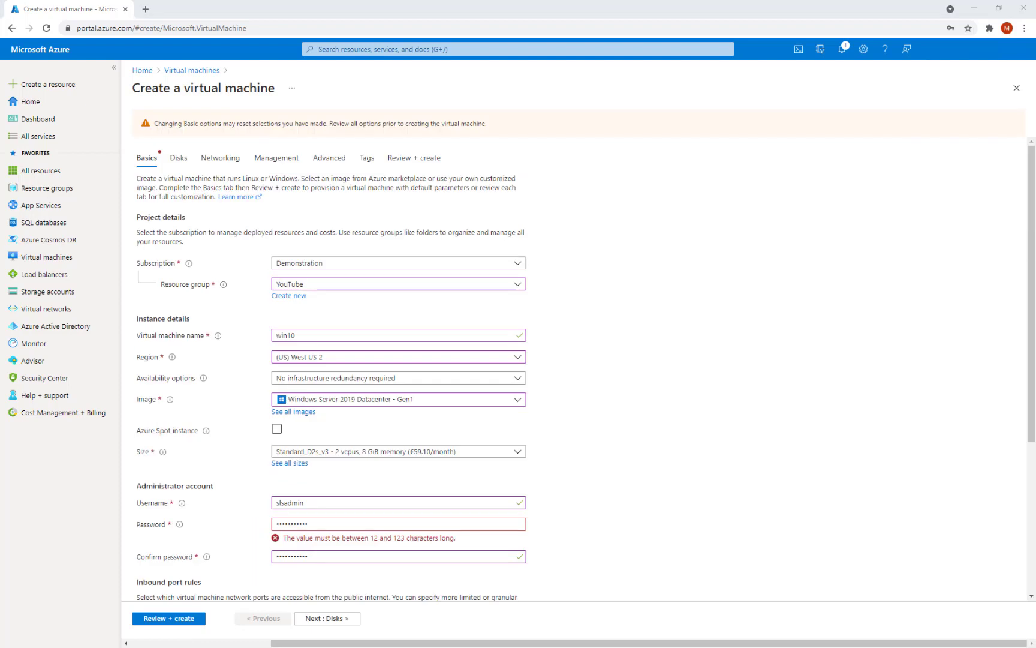
- Replace the administrator password with a longer one of at least 12 characters and enter it again in the confirmation field
double_click(318, 524)
key("ctrl+v")
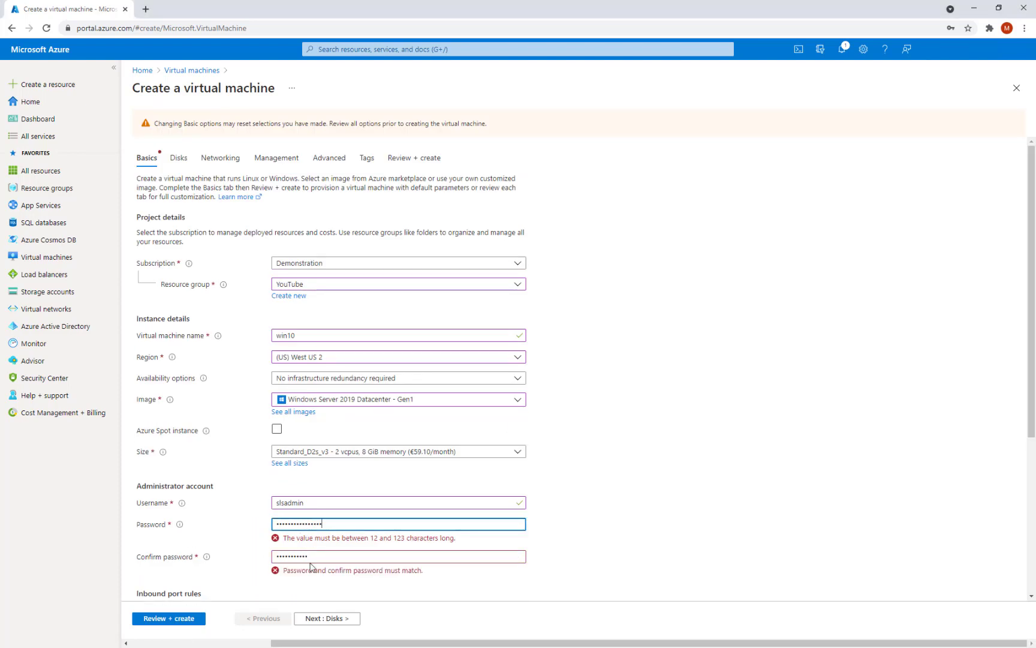
left_click_drag(311, 566, 318, 561)
double_click(310, 546)
key("ctrl+v")
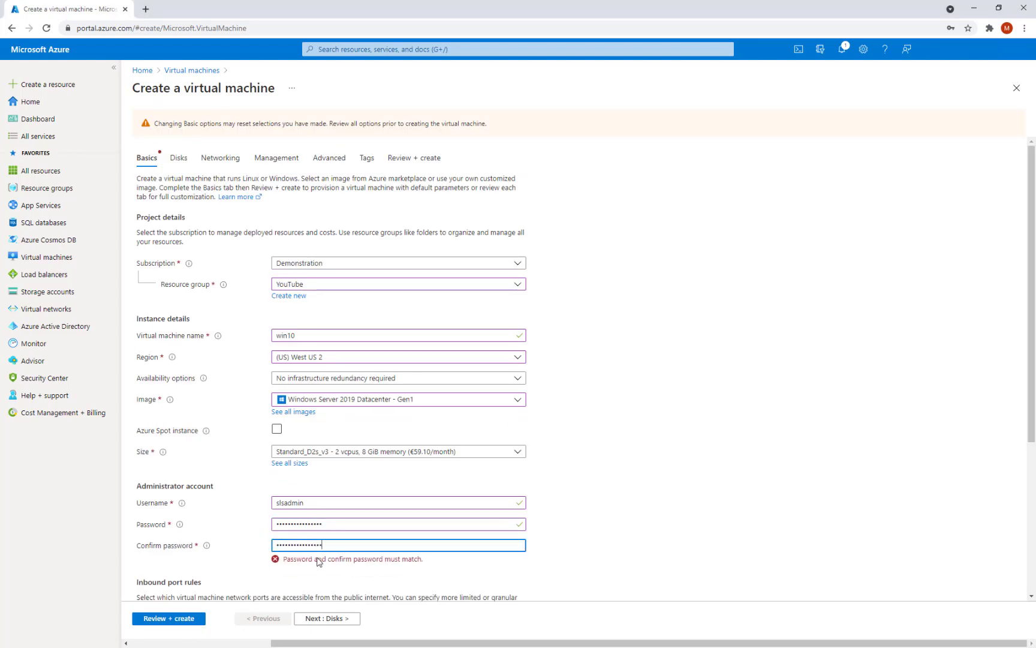
- Validate the configuration, deploy the virtual machine, and open the deployed resource's overview
left_click(173, 626)
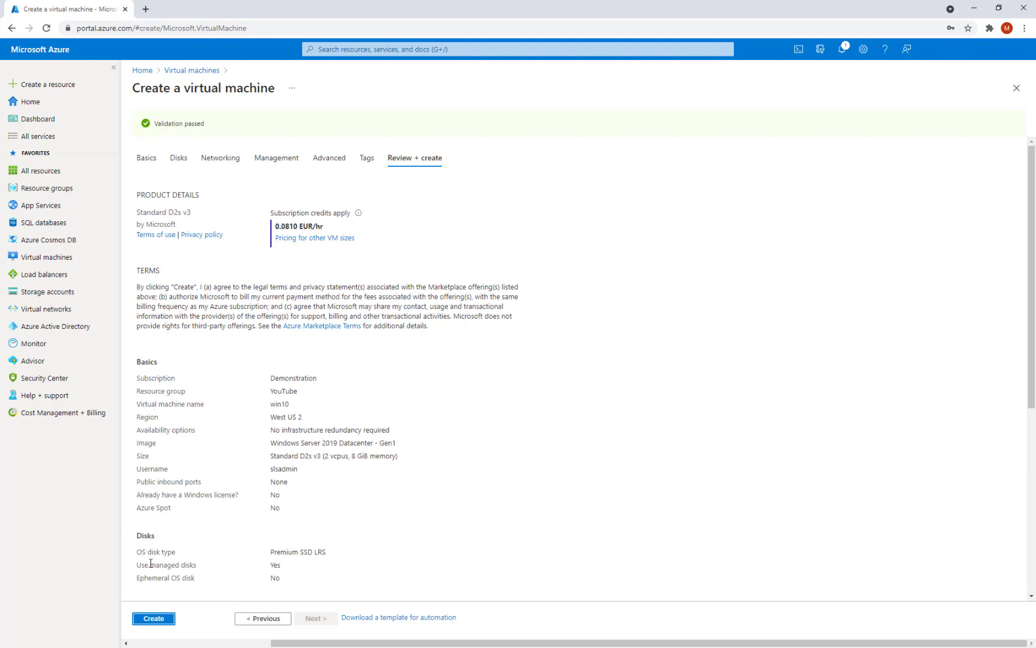
left_click(159, 621)
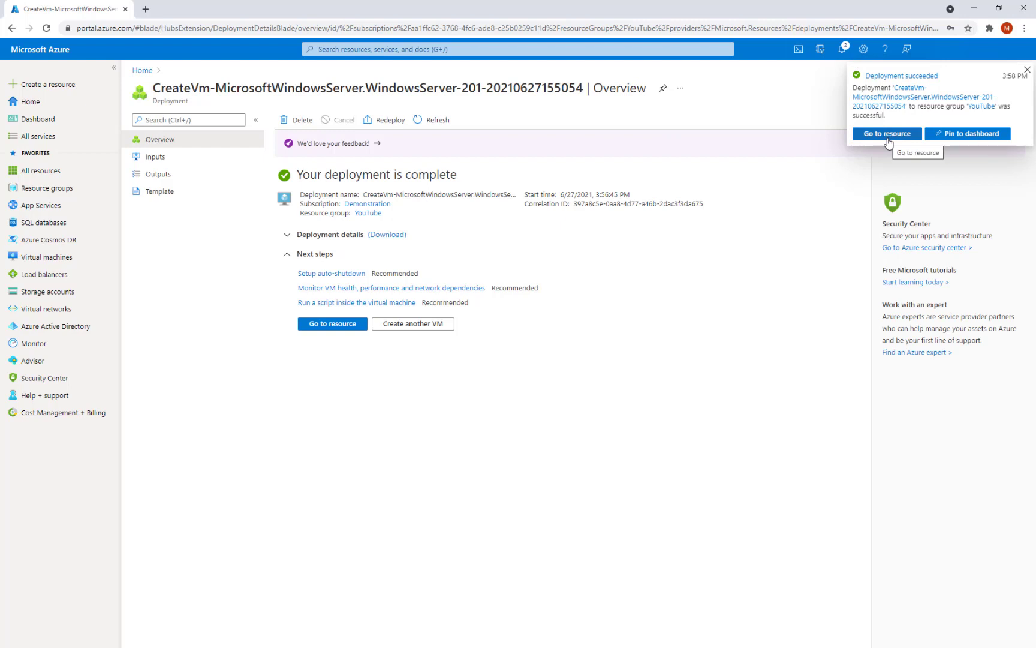
left_click(889, 133)
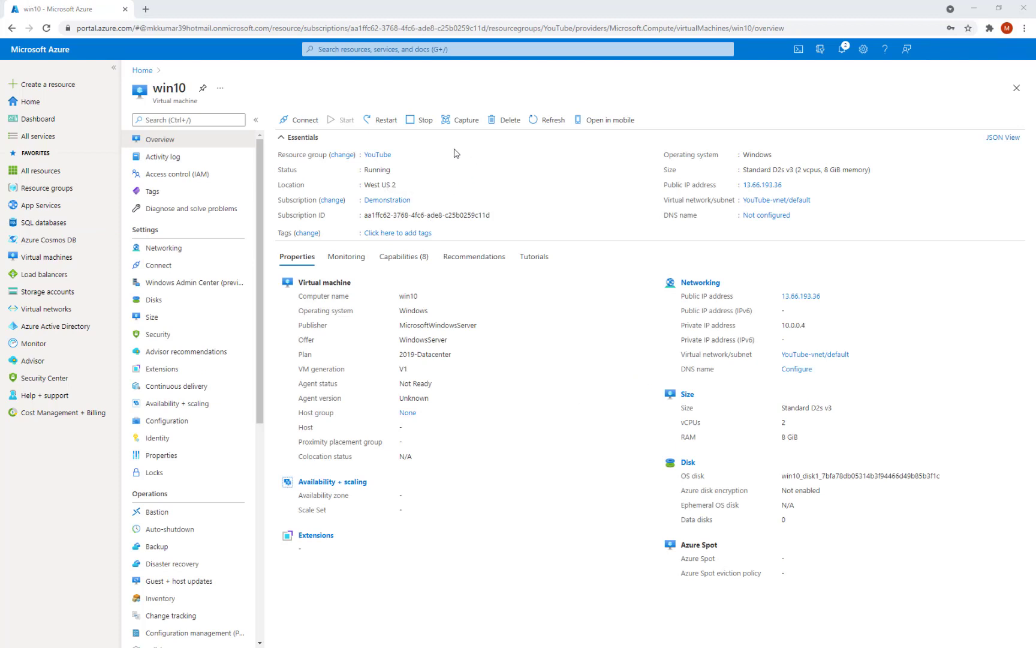
- Download the RDP file for the public IP address on port 3389 and try to connect to win10 with it
left_click(301, 124)
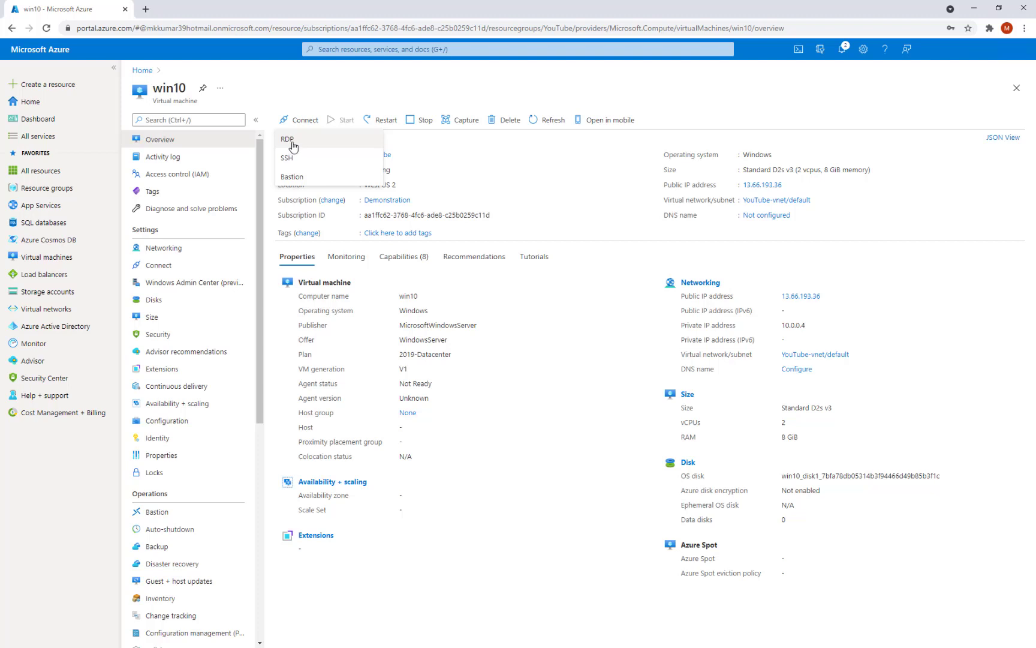
left_click(295, 145)
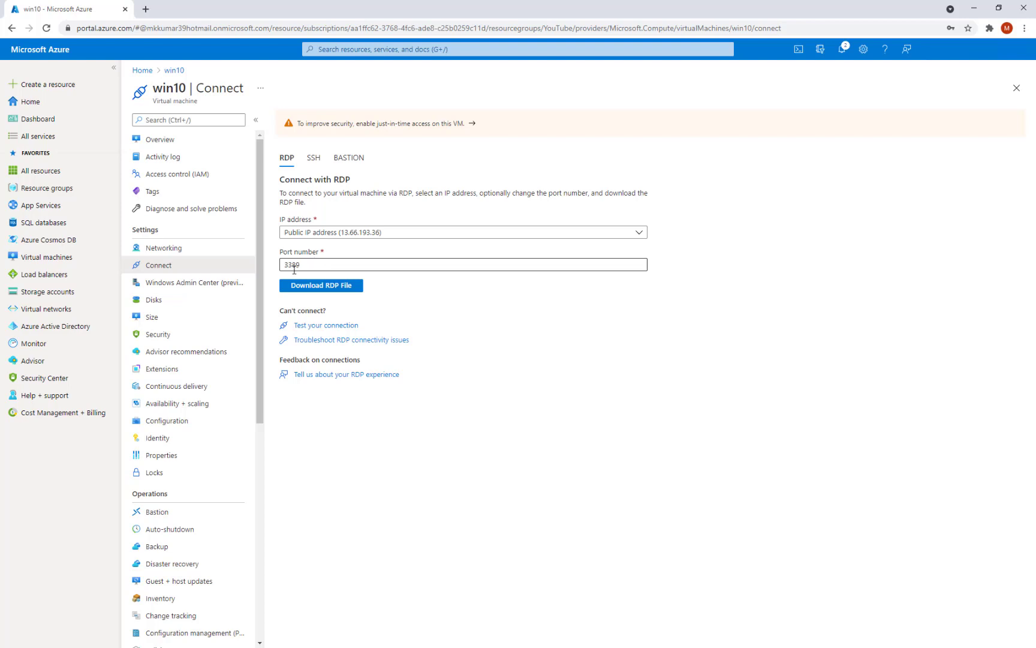
left_click(335, 291)
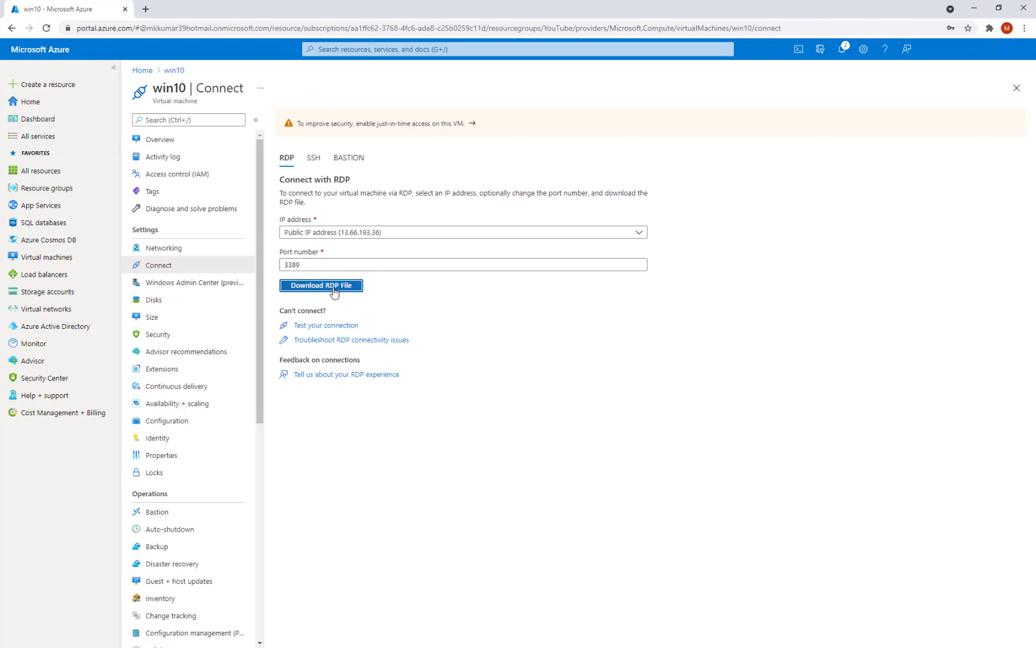
left_click(48, 636)
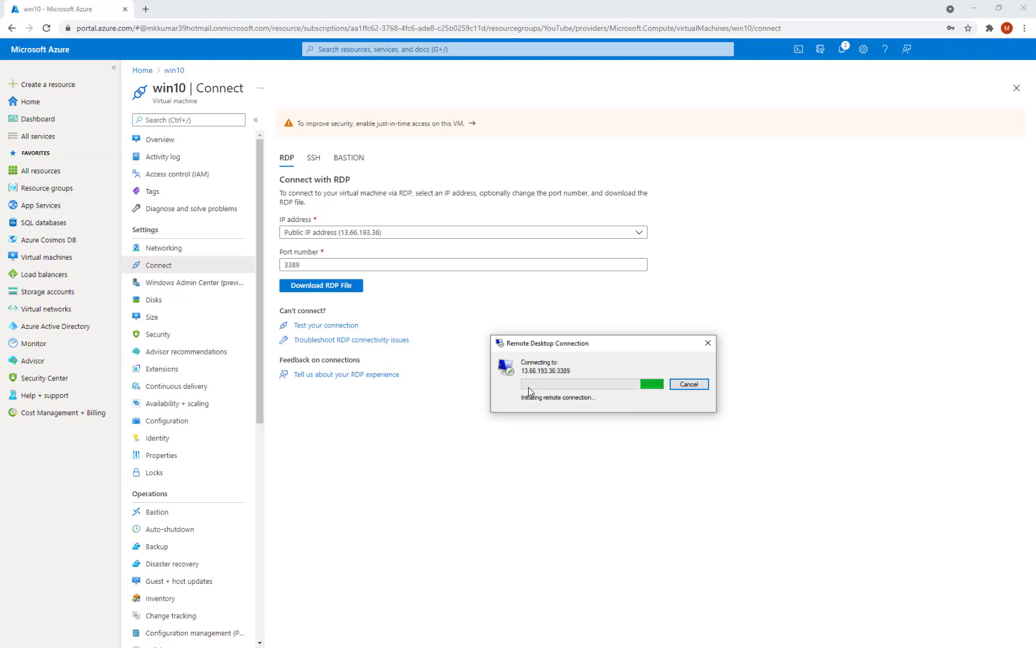
left_click_drag(542, 347, 534, 328)
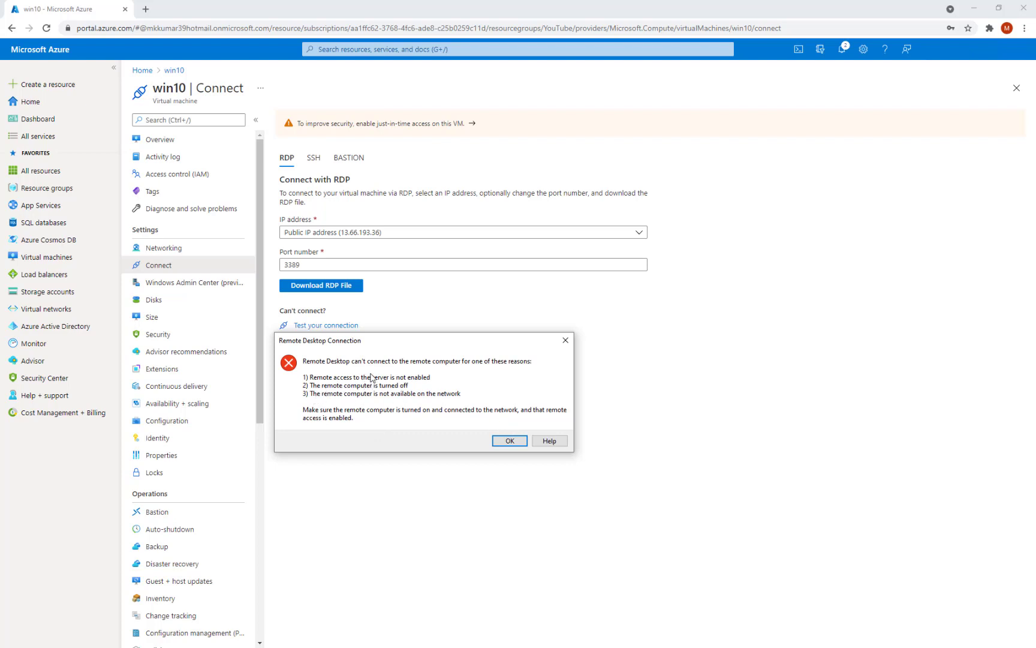
- Test the inbound connection to win10 from my IP address for the RDP service on port 3389 over TCP
left_click(507, 441)
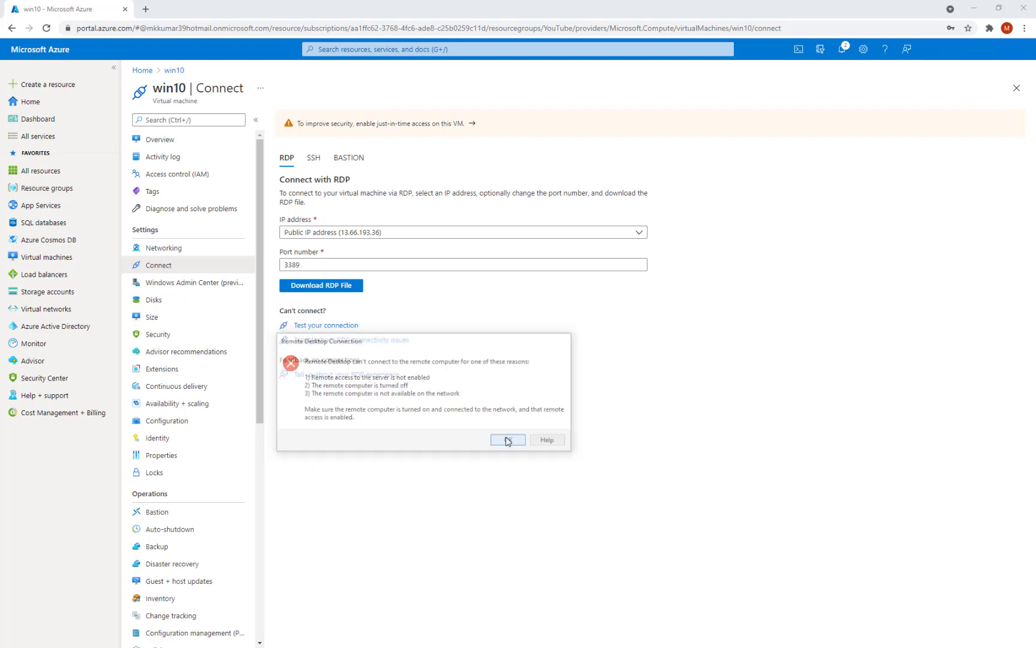
left_click(327, 325)
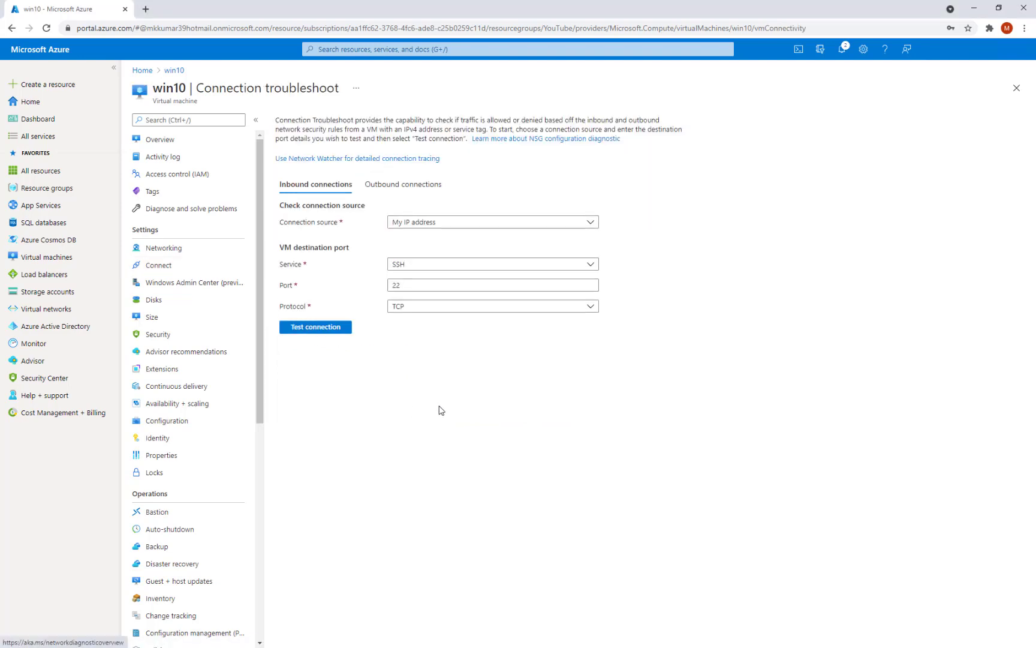
left_click(419, 265)
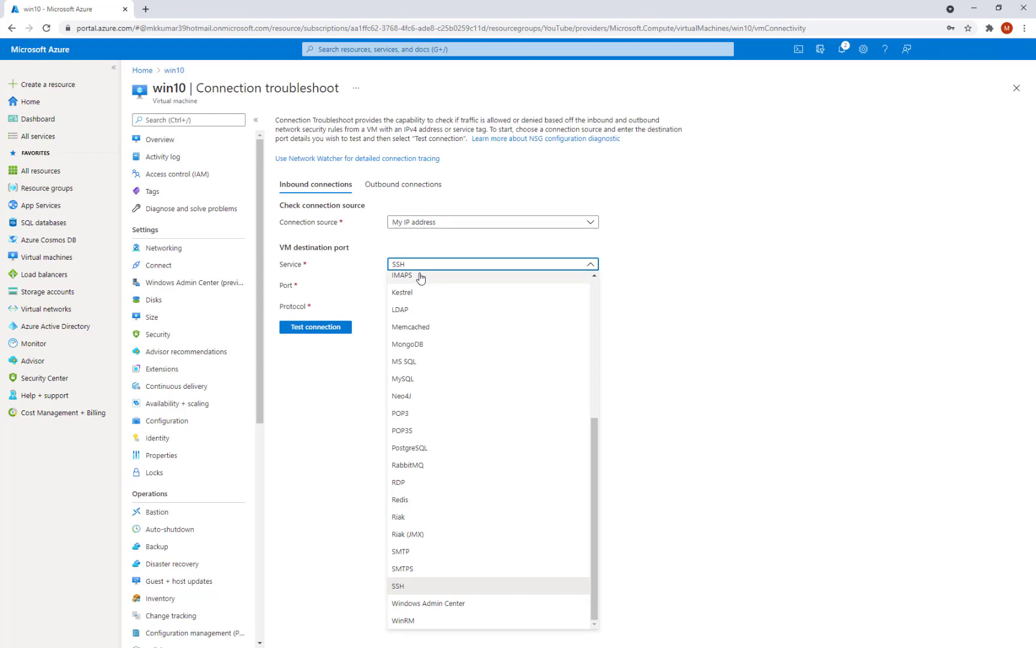
left_click(401, 482)
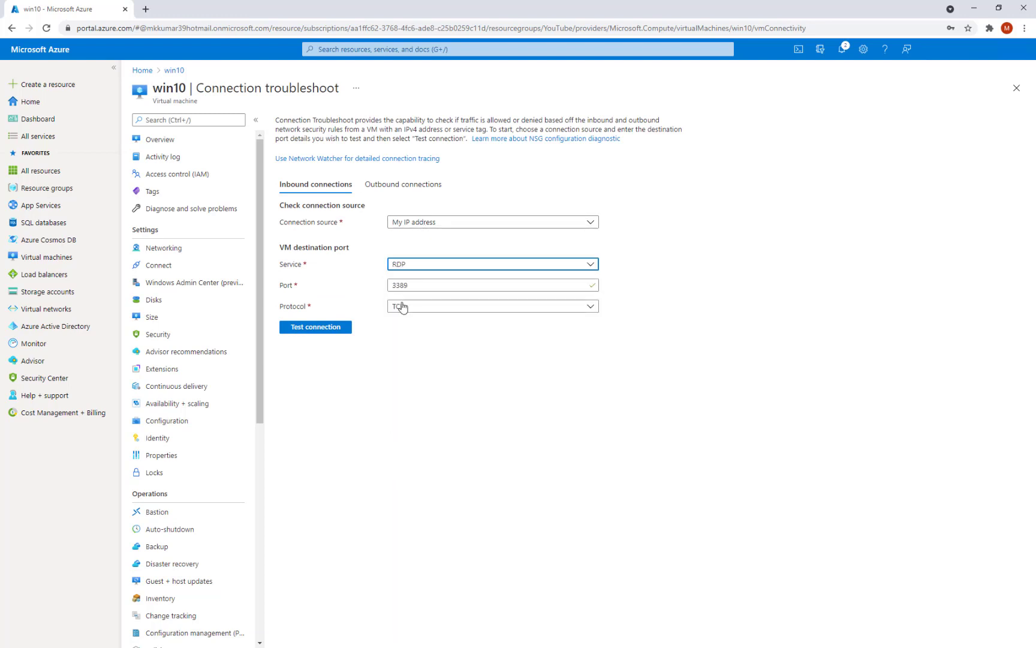
left_click(324, 329)
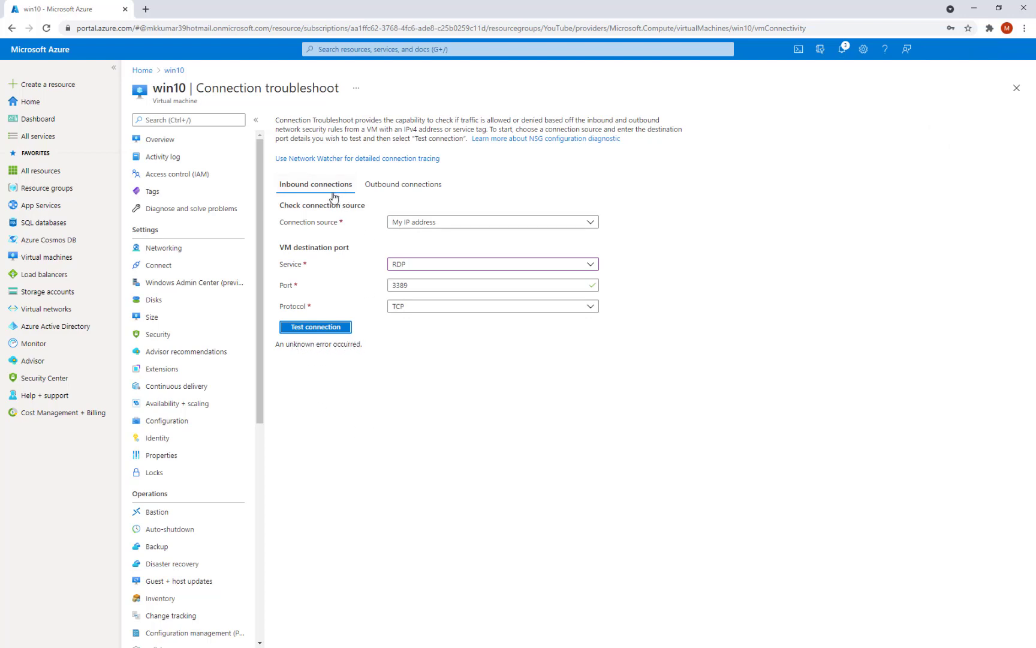
left_click(1017, 88)
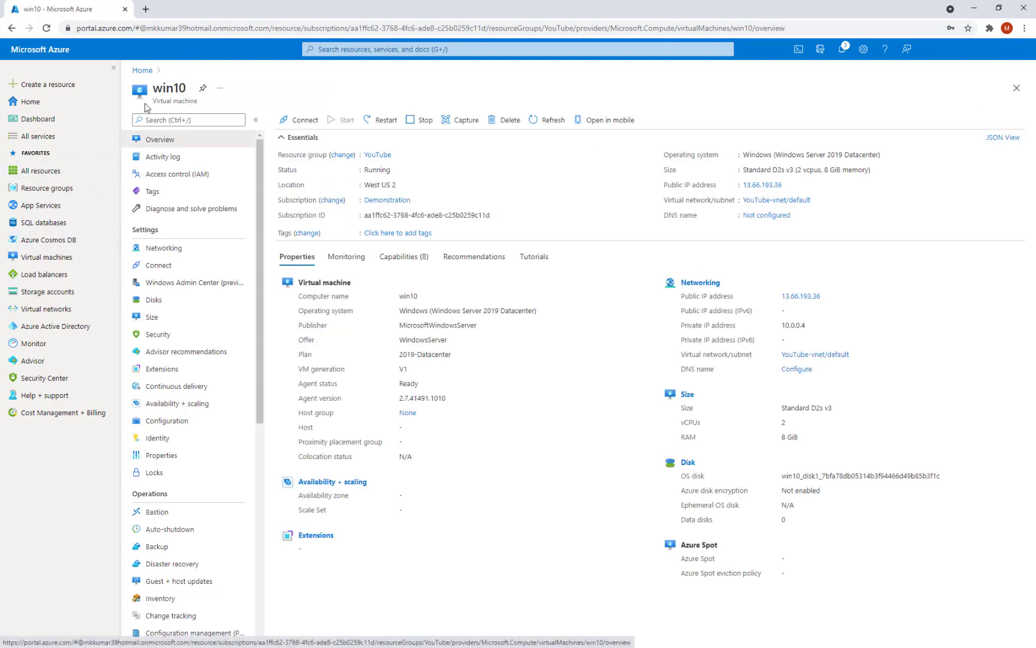
- Add an inbound security rule to win10's network security group allowing TCP on destination port 3389, named Port_3389
left_click(169, 255)
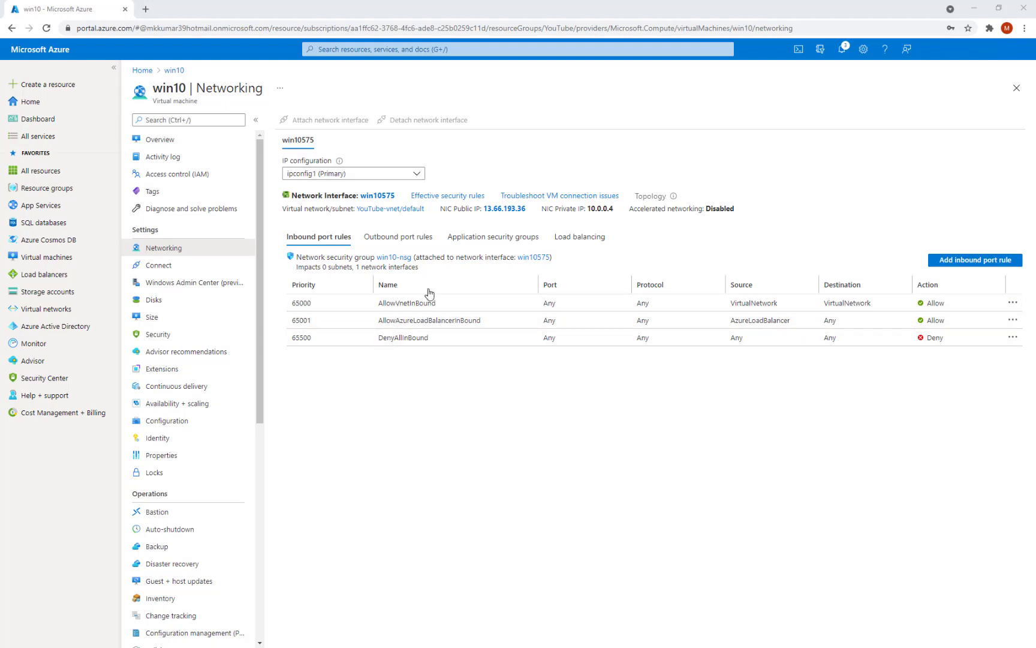
left_click(965, 264)
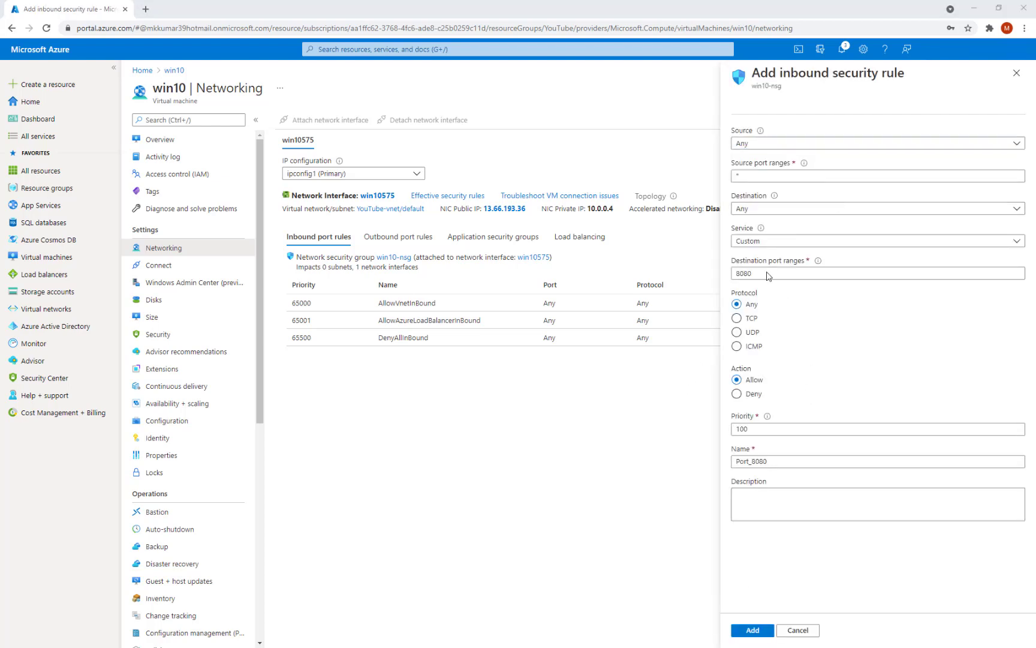
double_click(758, 271)
type("3389")
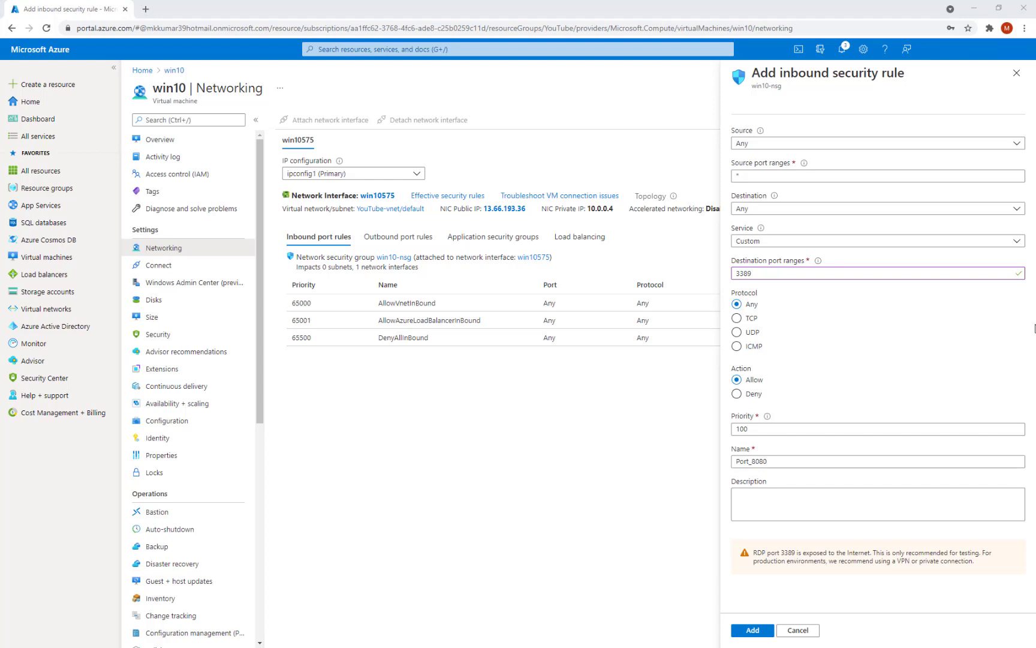
left_click(757, 320)
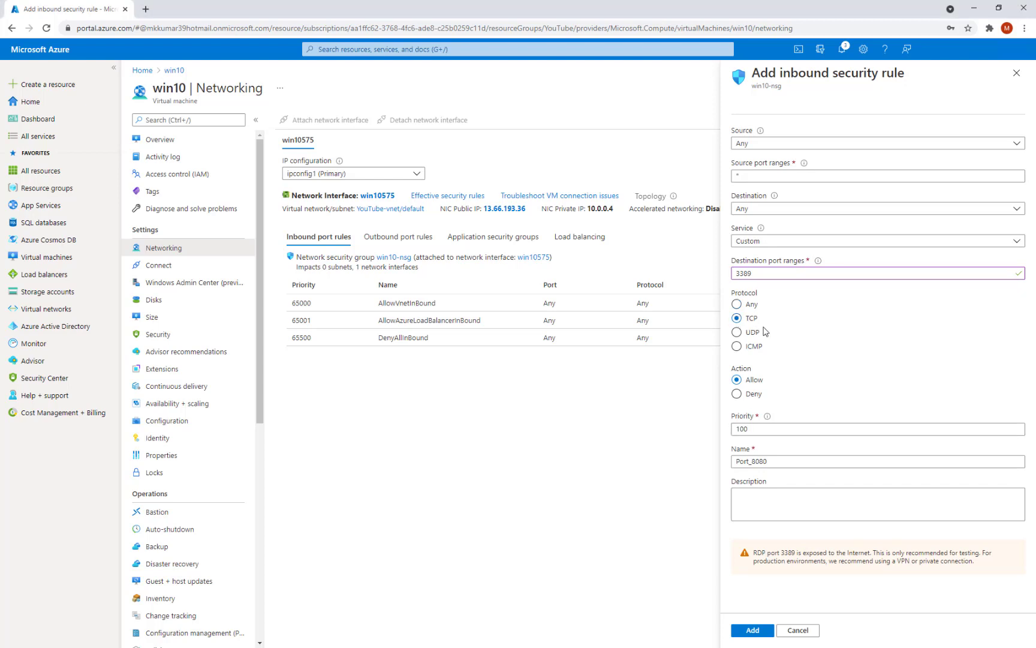
left_click(755, 430)
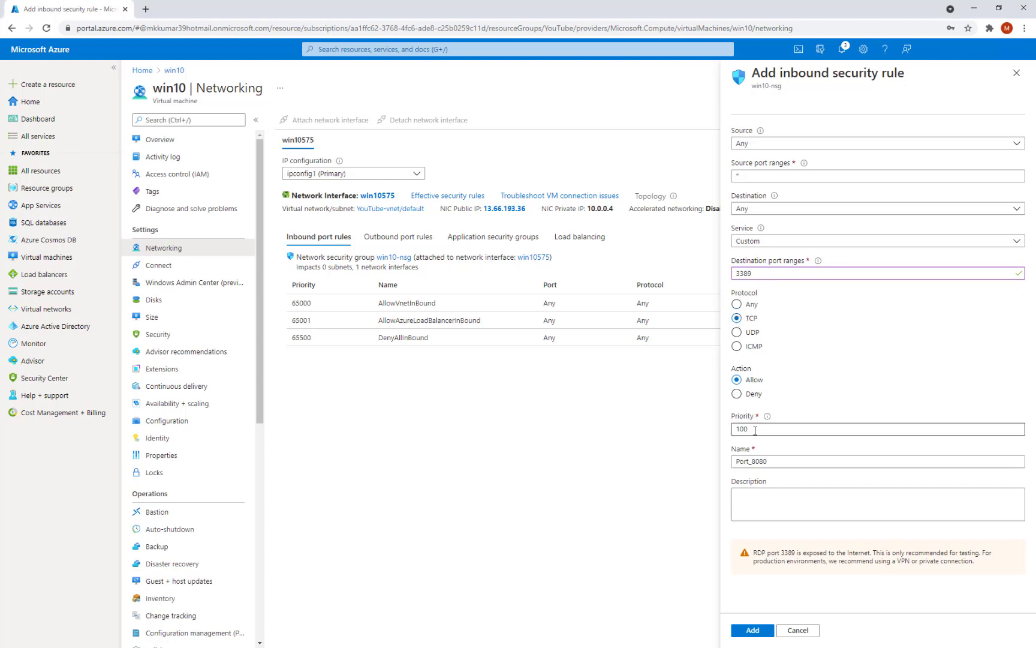
left_click(759, 462)
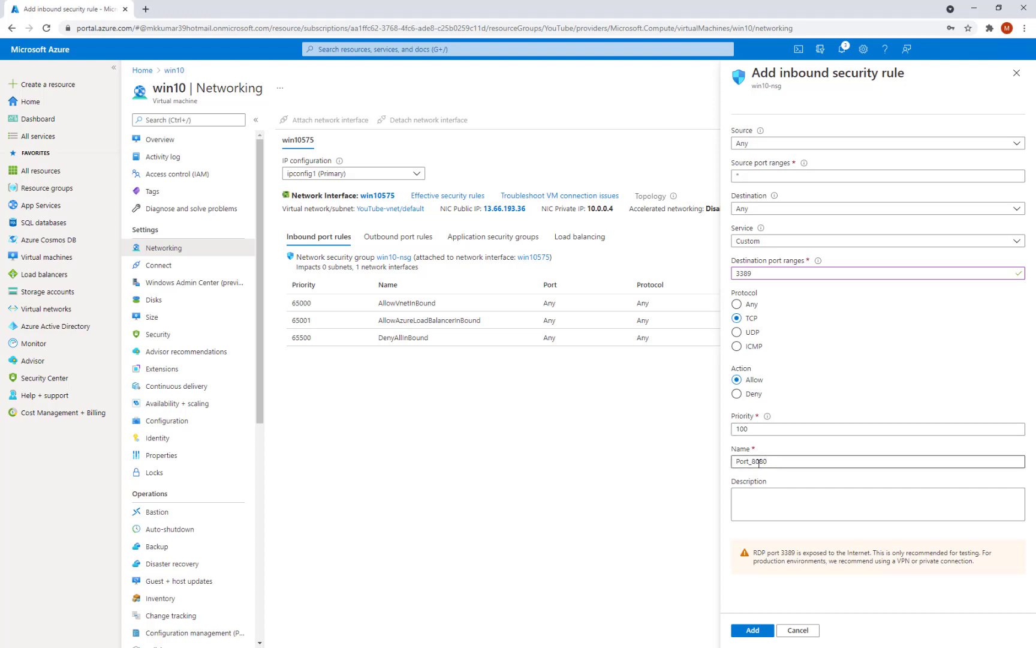
left_click_drag(755, 462, 824, 454)
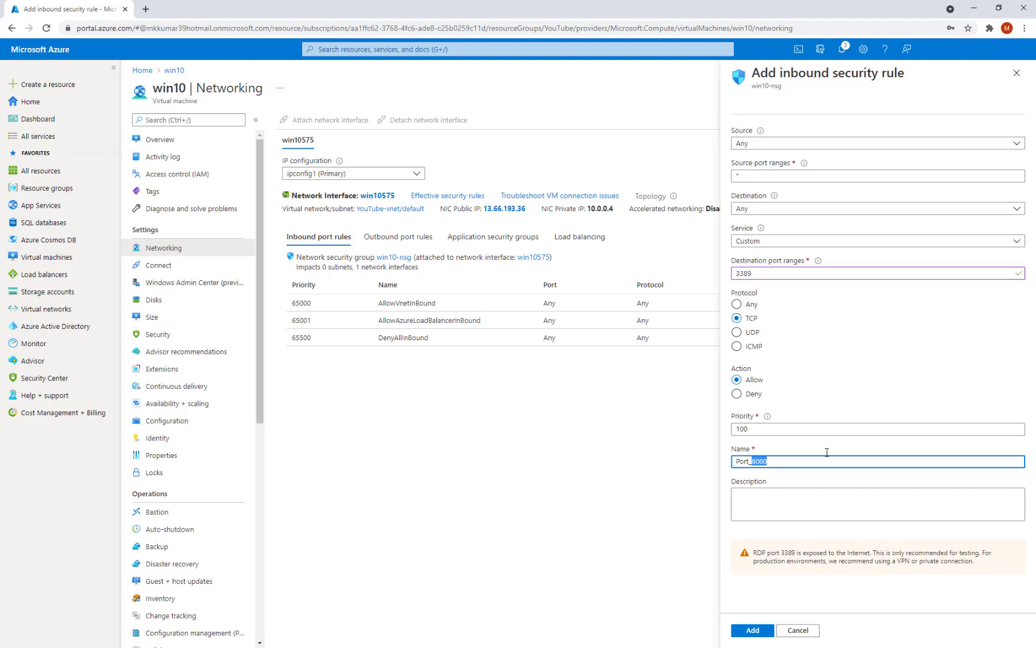
type("3389")
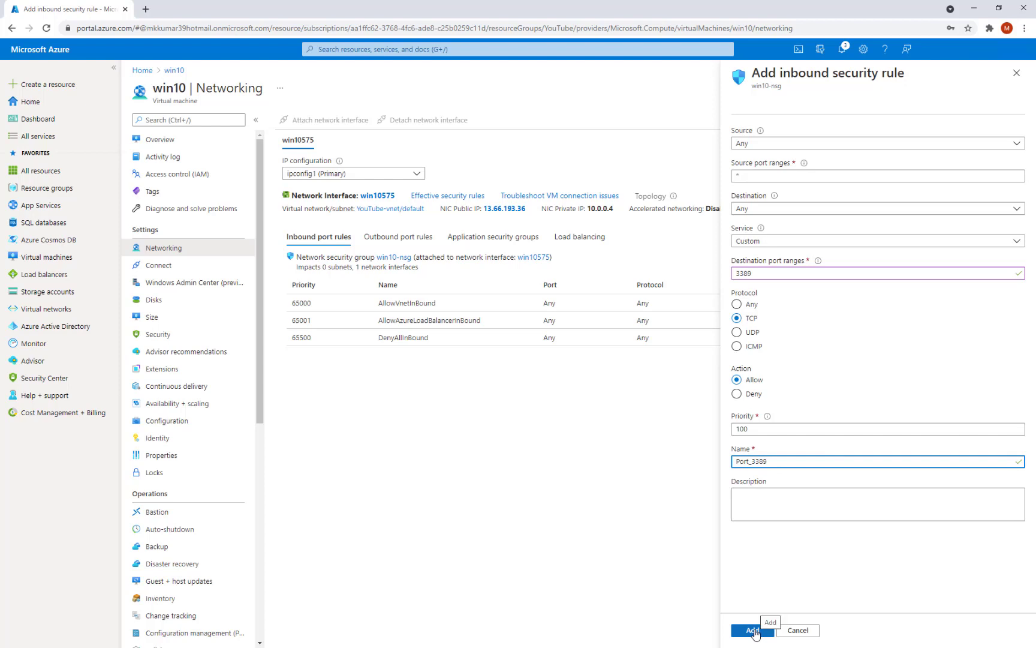
left_click(754, 630)
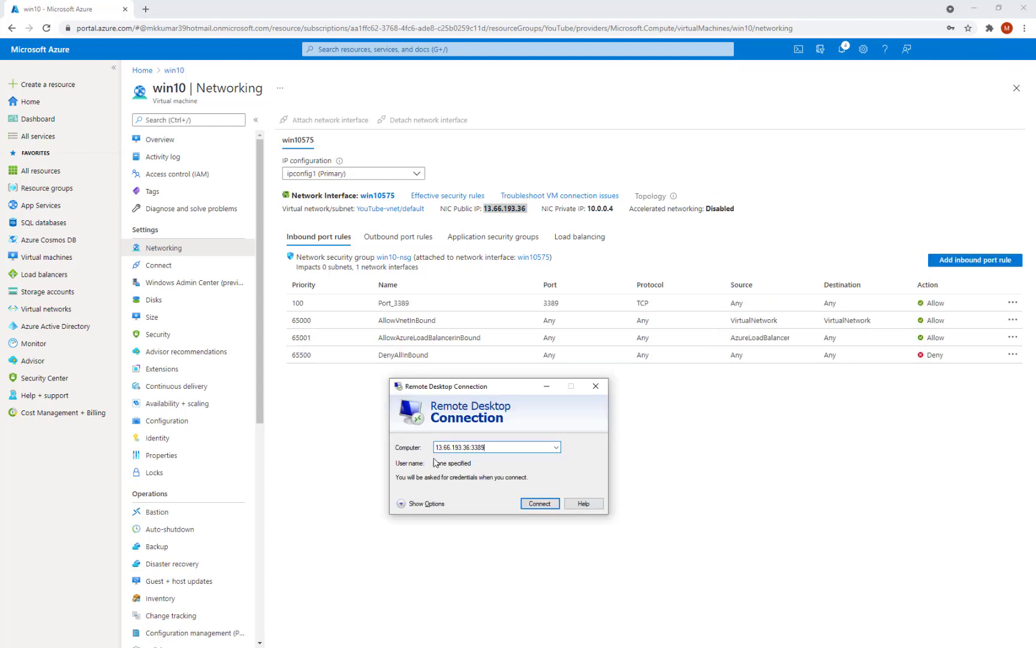
- Connect to 13.66.193.36:3389 over Remote Desktop as slsadmin with the account password, accepting the unverified certificate
left_click(538, 504)
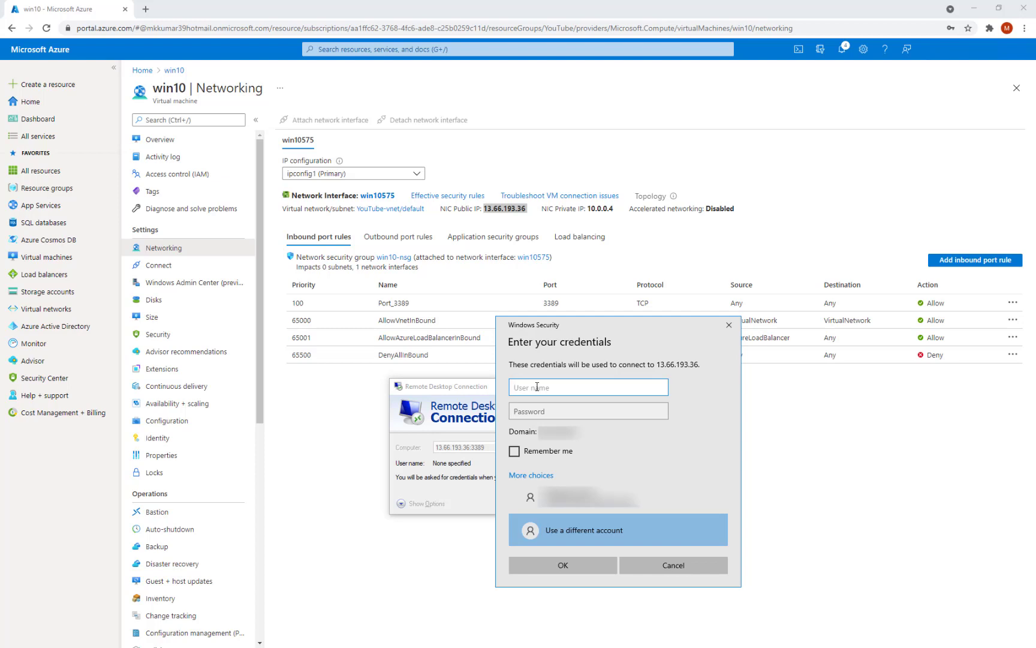
type("slsadmin")
key("Tab")
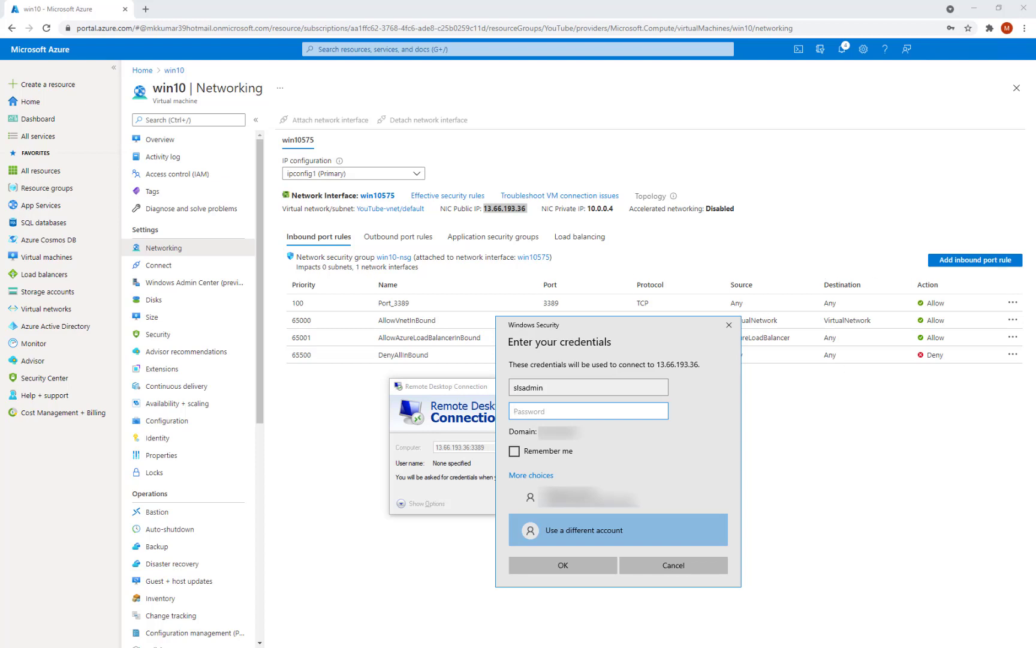
left_click(995, 209)
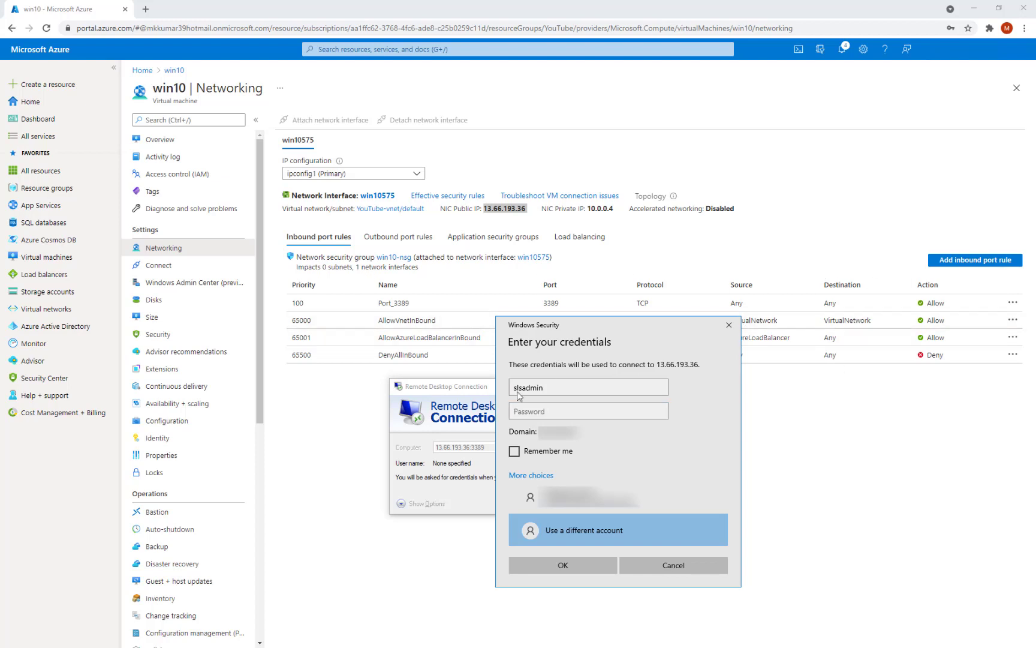
left_click(561, 411)
key("ctrl+v")
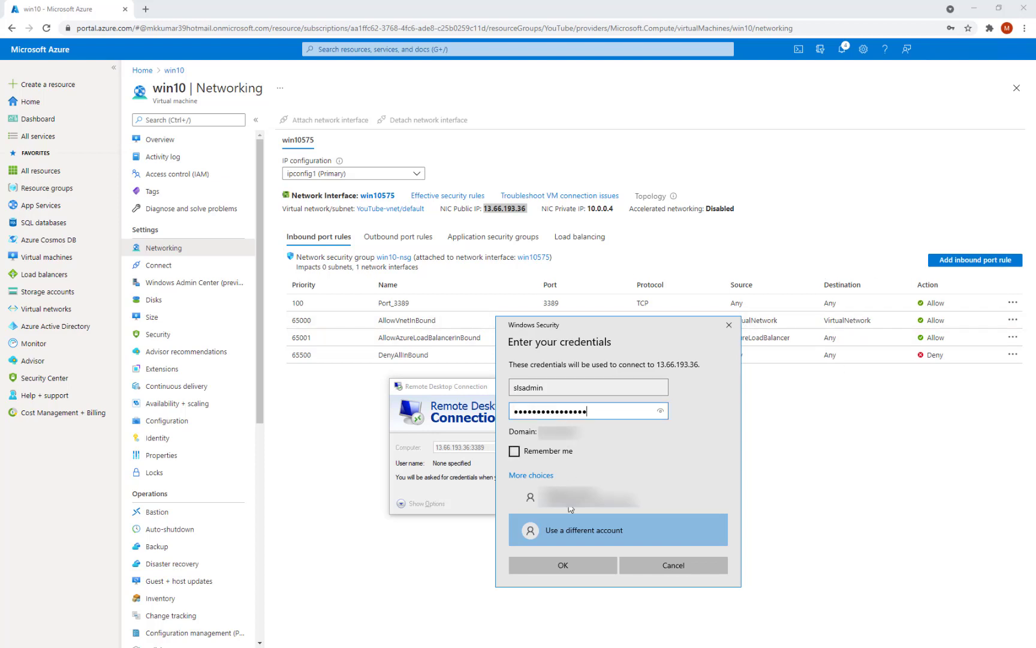
left_click(574, 567)
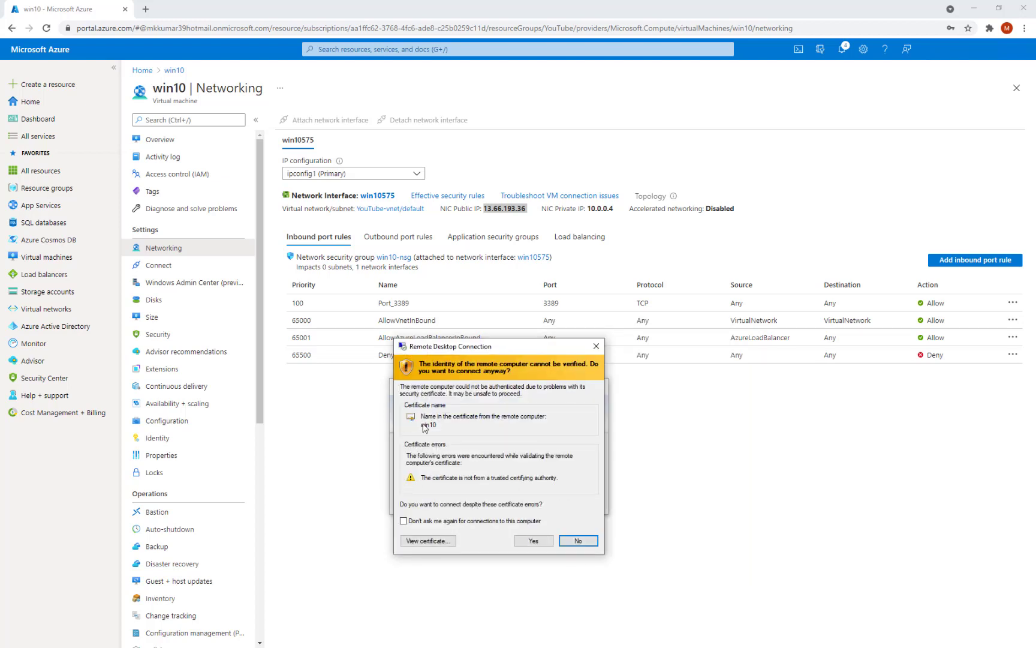
left_click(534, 540)
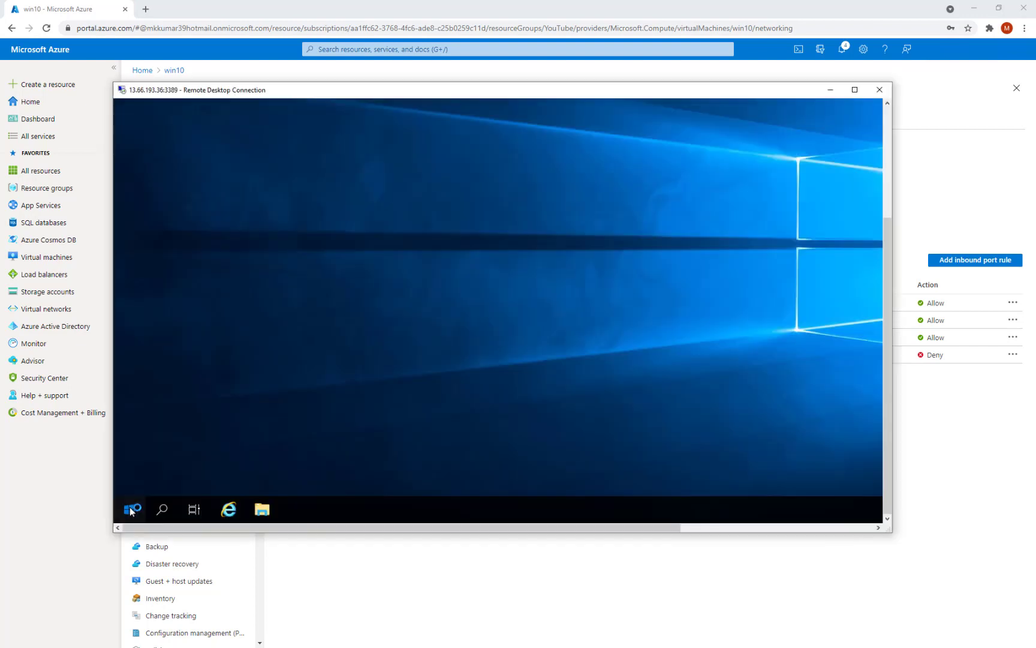
- Check the Start menu on the remote desktop and disconnect the remote session
left_click(129, 509)
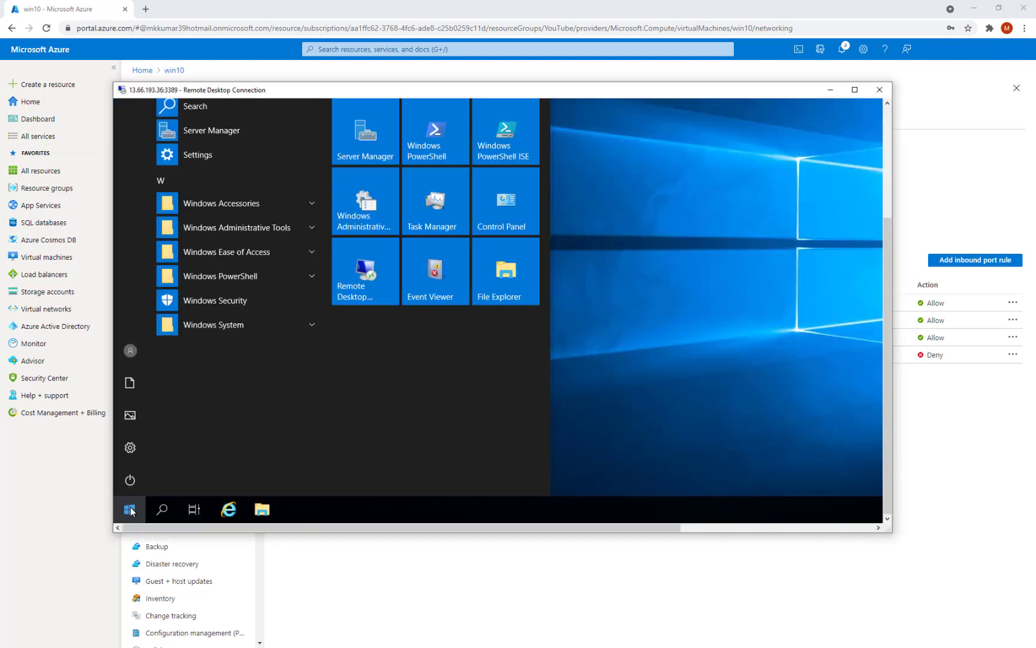
left_click(131, 511)
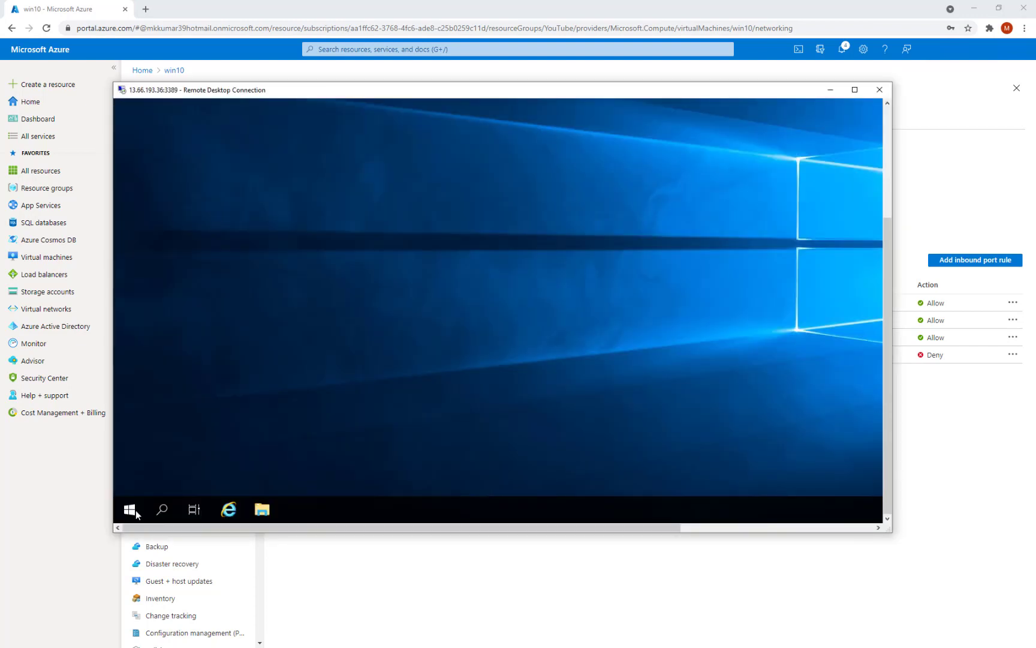
left_click(880, 90)
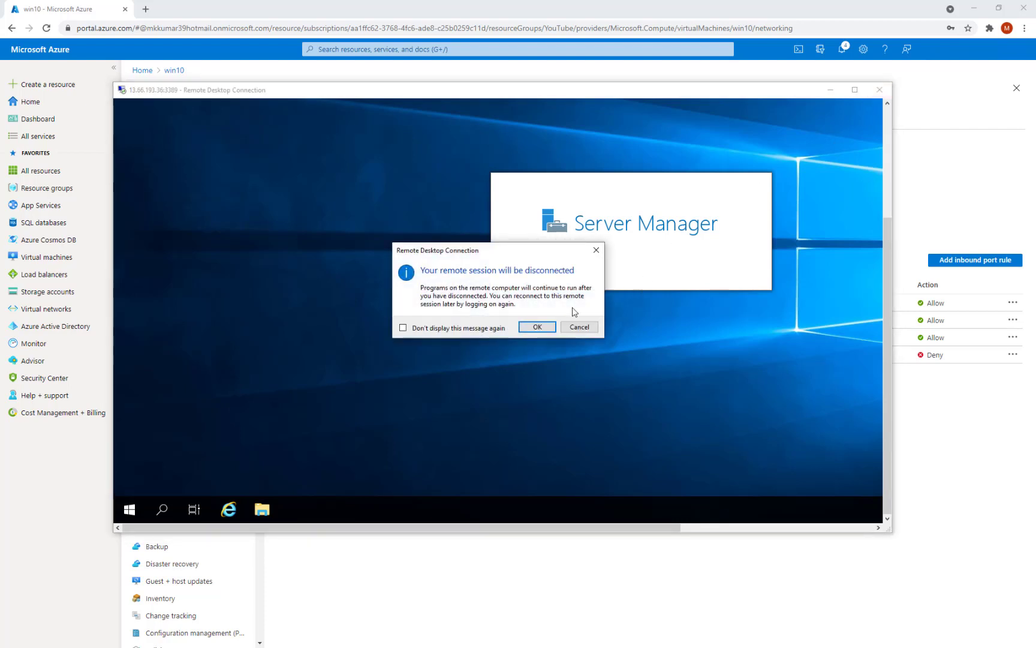
left_click(539, 327)
left_click(365, 329)
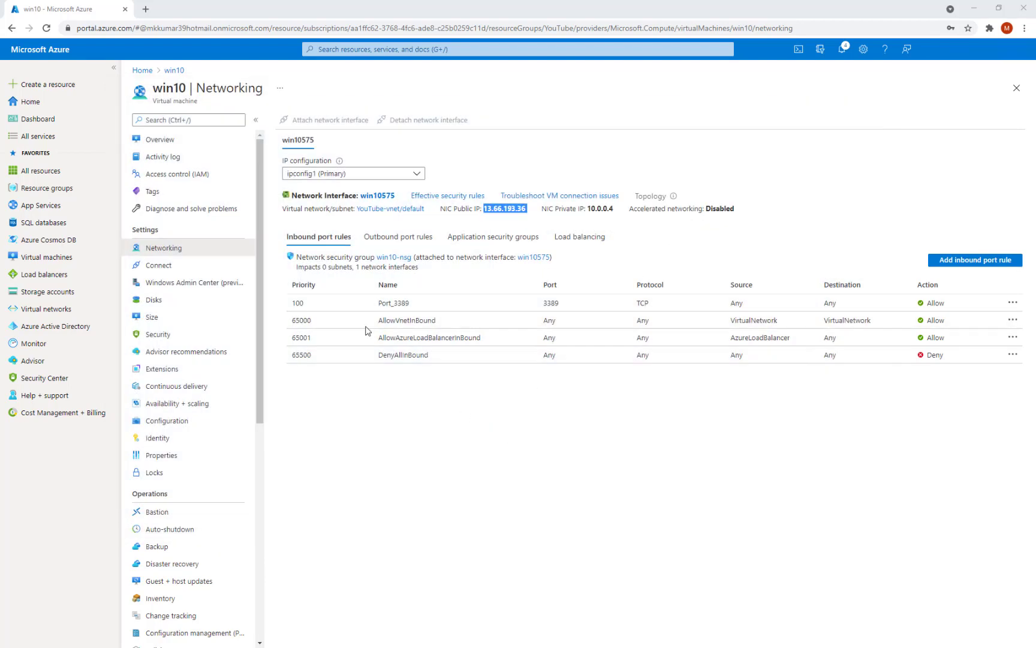
- Start creating another virtual machine in the YouTube resource group and name it linux-1
left_click(48, 262)
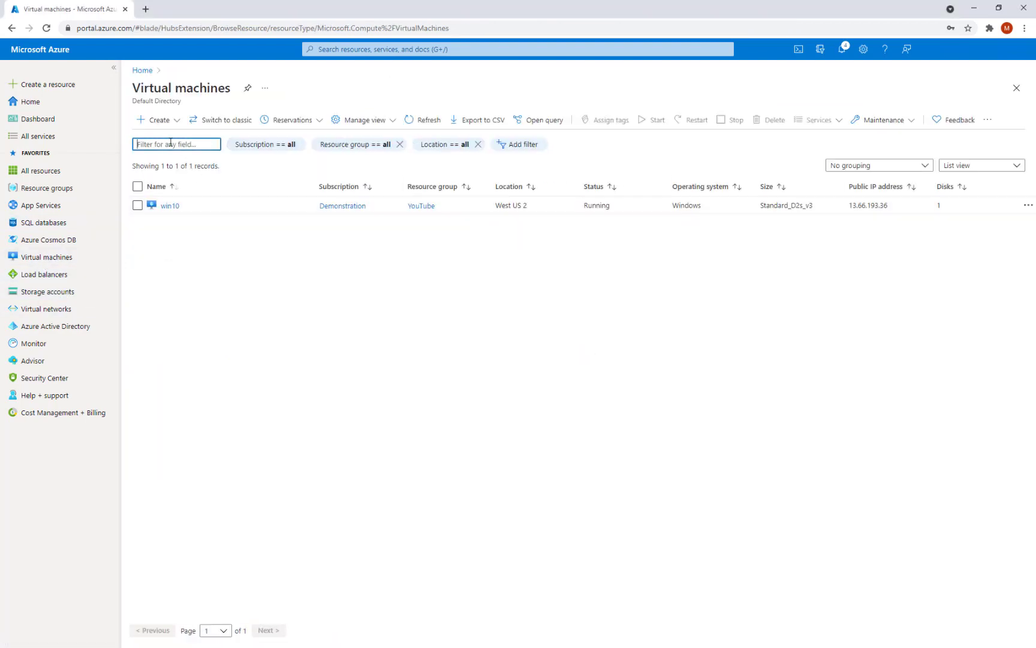
left_click(161, 122)
left_click(166, 139)
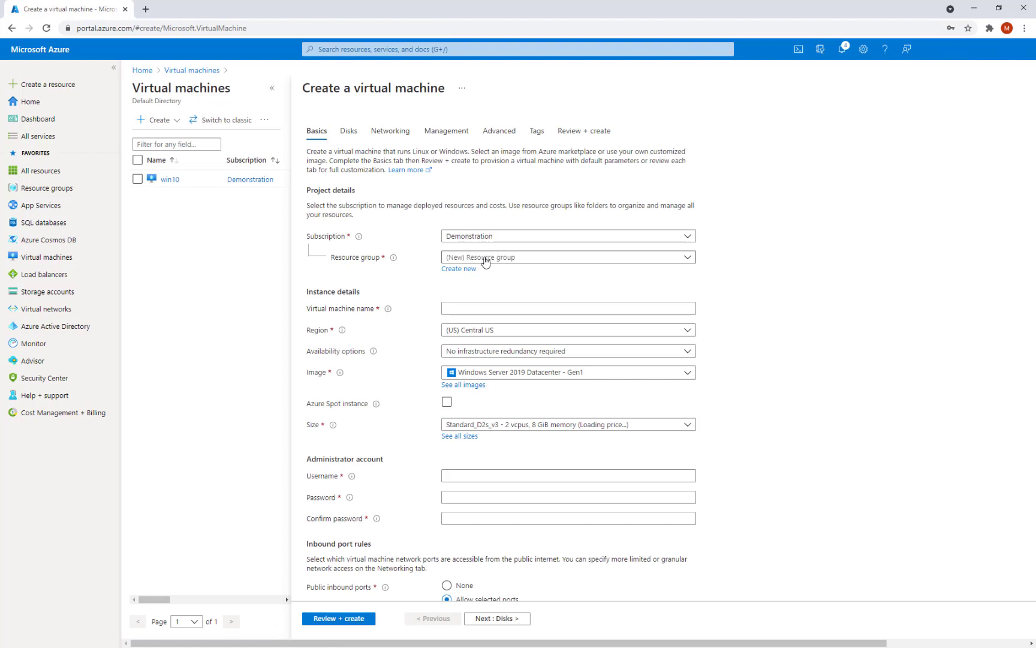
left_click(485, 260)
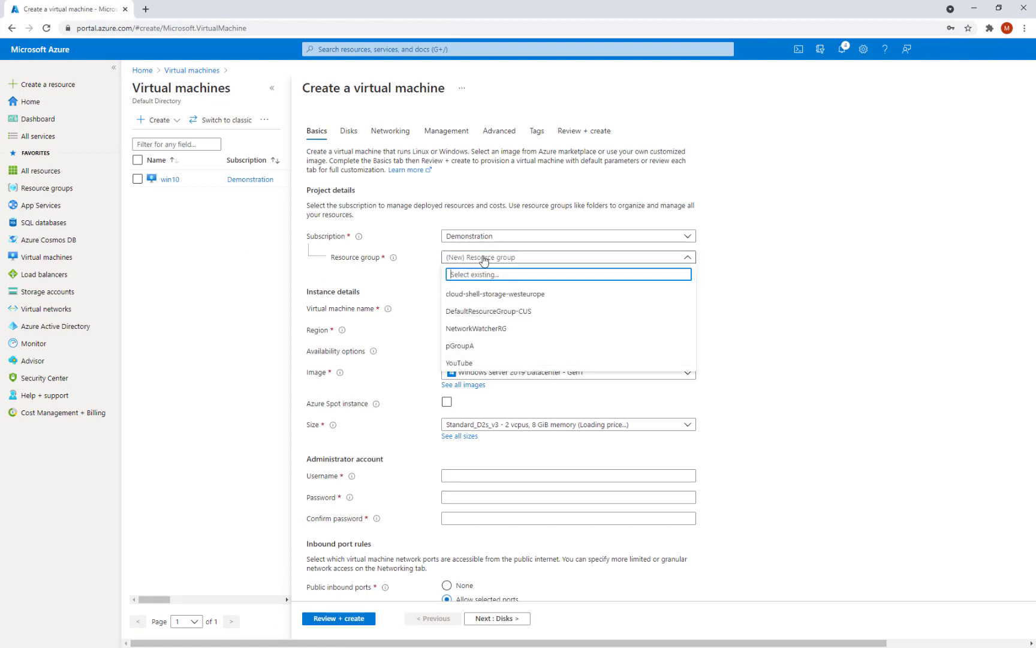
left_click(485, 259)
left_click(474, 257)
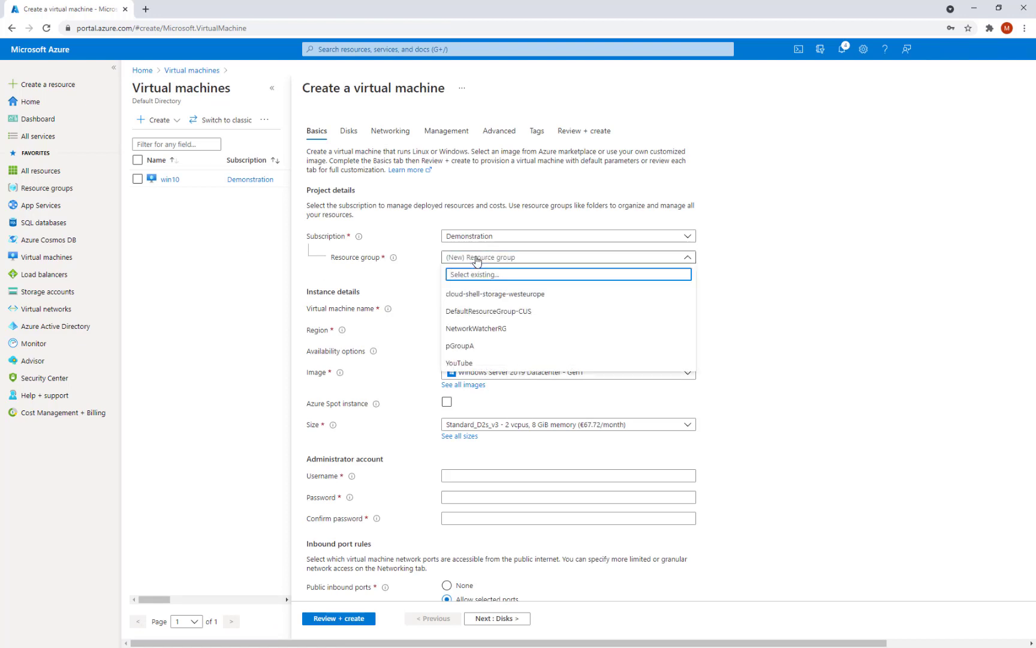
left_click(460, 363)
left_click(469, 308)
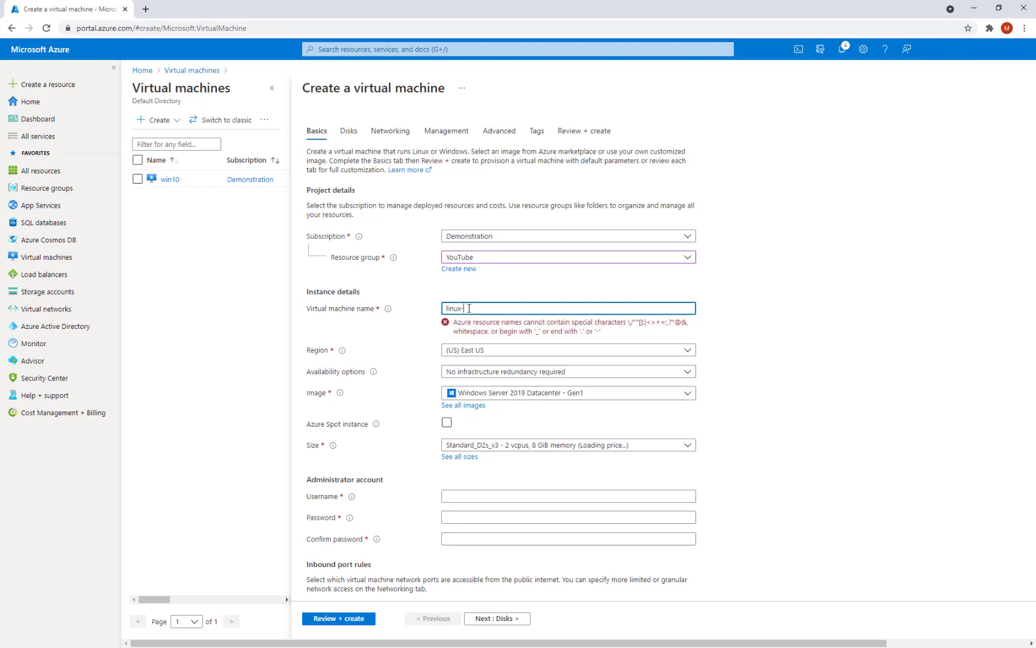
type("linux-1")
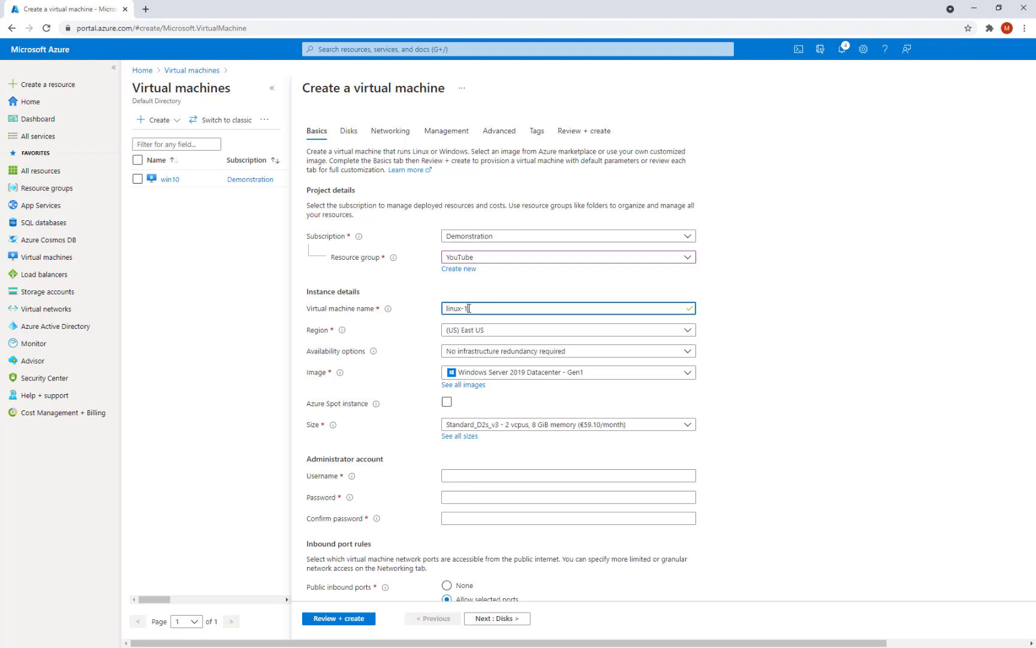
- Choose Ubuntu Server 18.04 LTS - Gen1 as the image for the new virtual machine
left_click(893, 372)
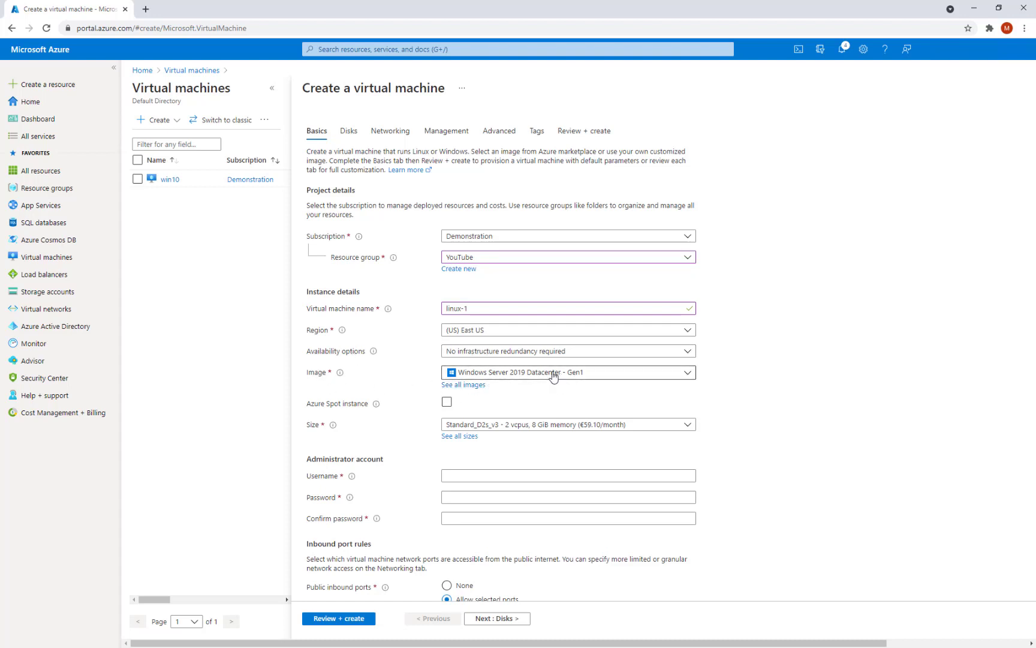
left_click(510, 373)
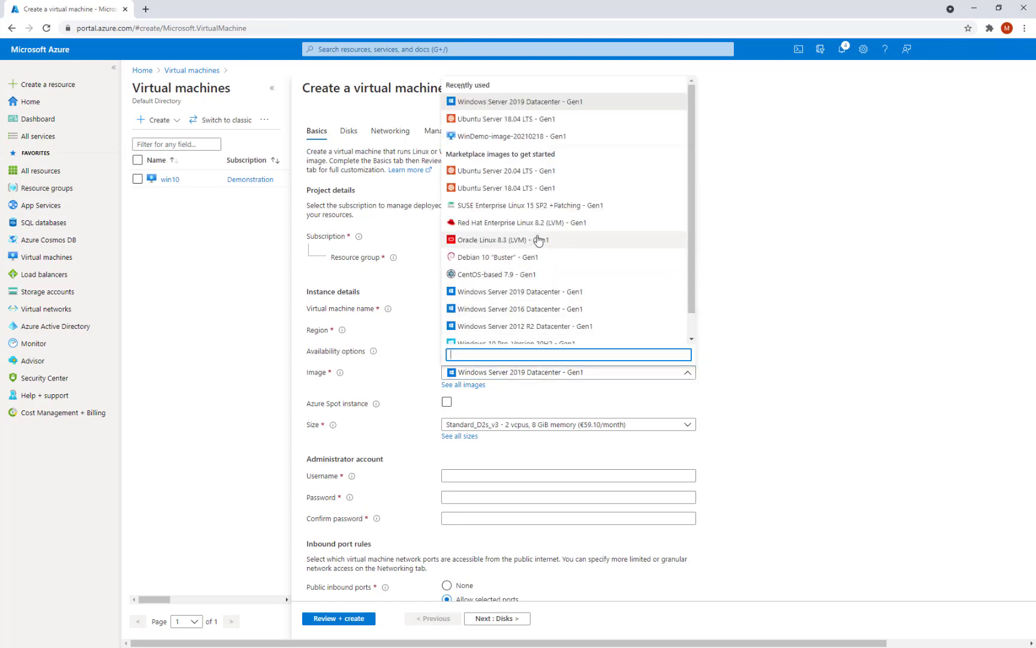
left_click(523, 119)
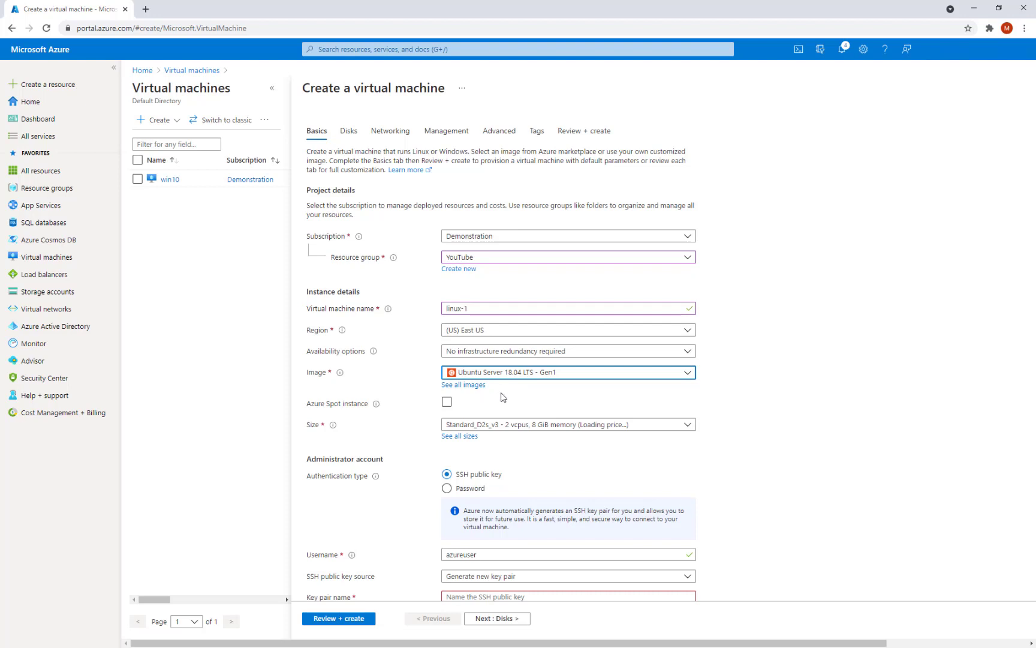
scroll(418, 431, "down", 2)
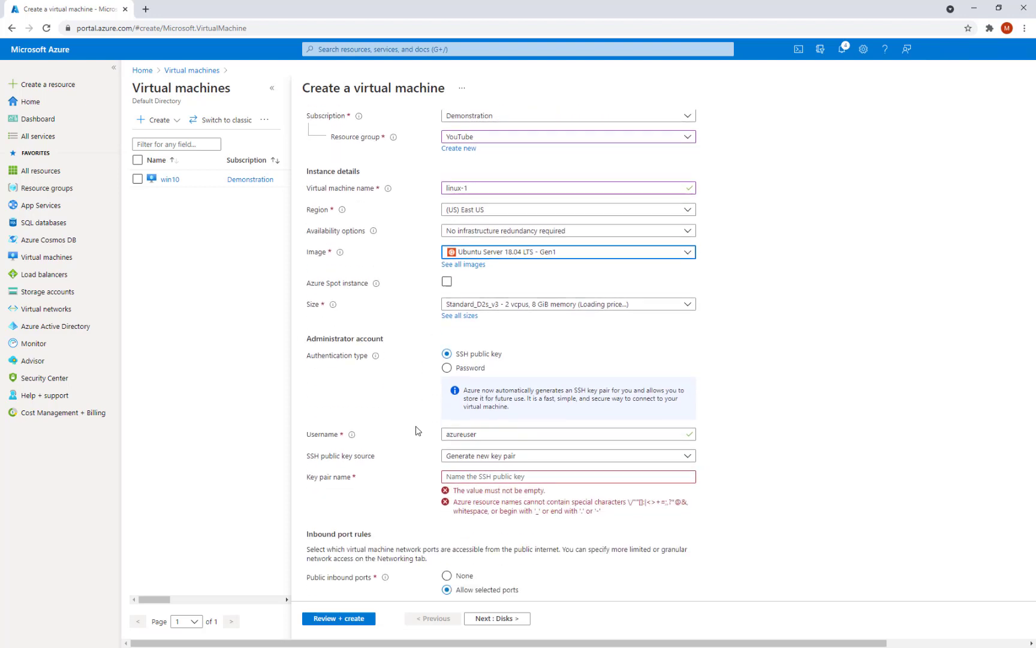
- Set the administrator authentication type to Password and enter slsadmin as the username
scroll(418, 431, "down", 1)
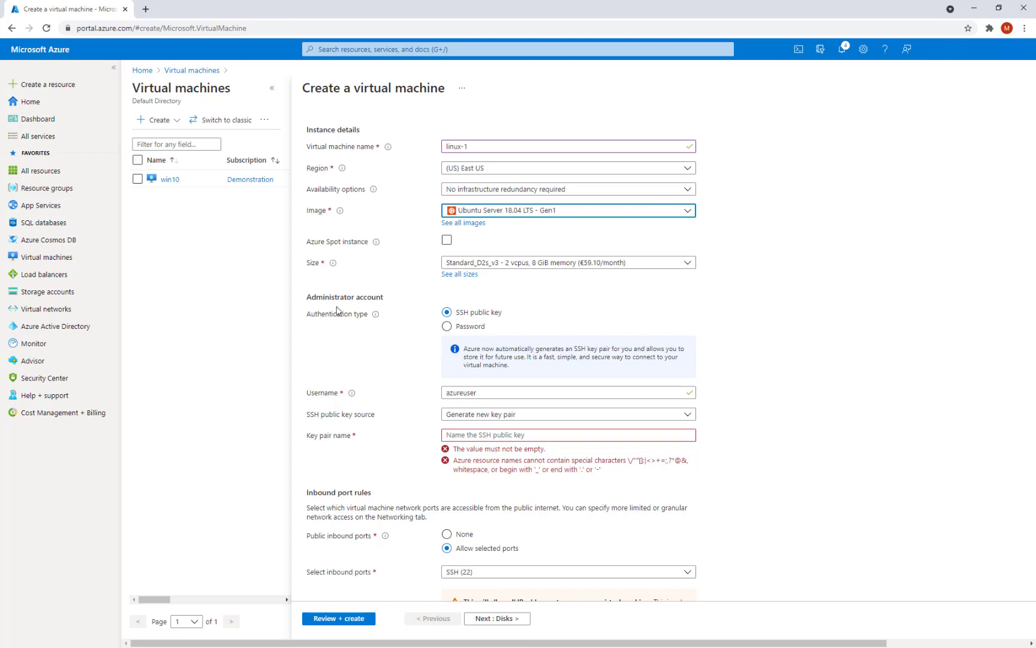
left_click(447, 326)
left_click(466, 349)
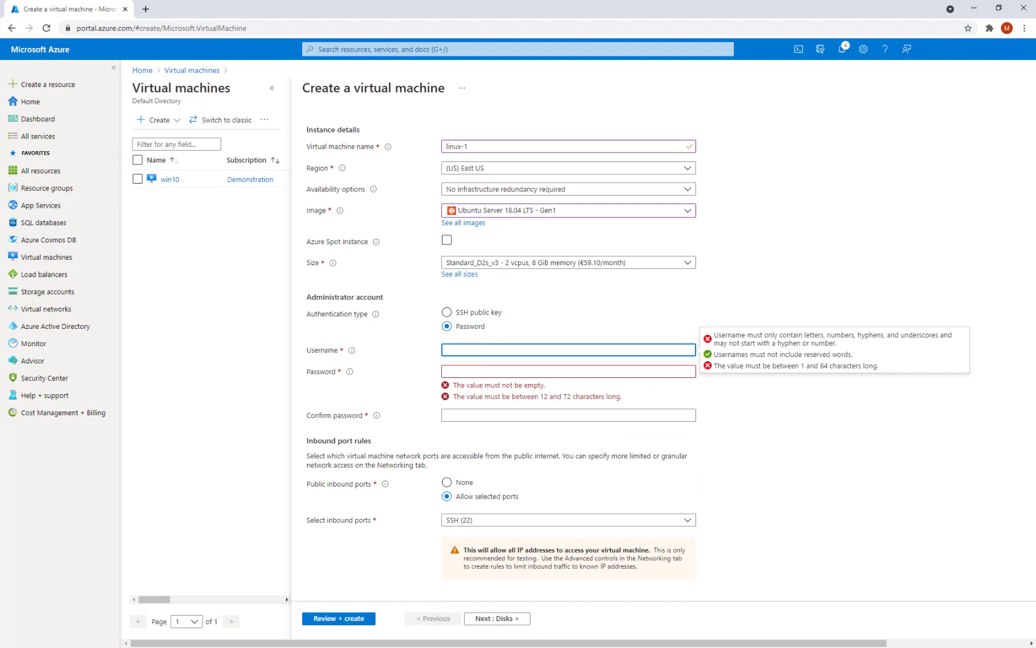
left_click(486, 349)
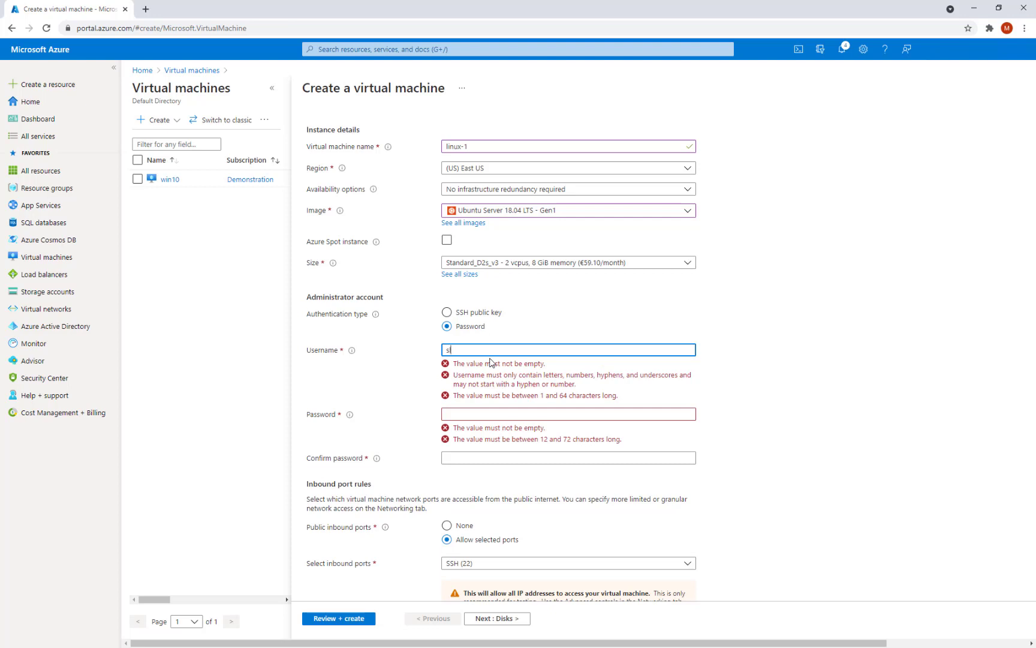
key("Tab")
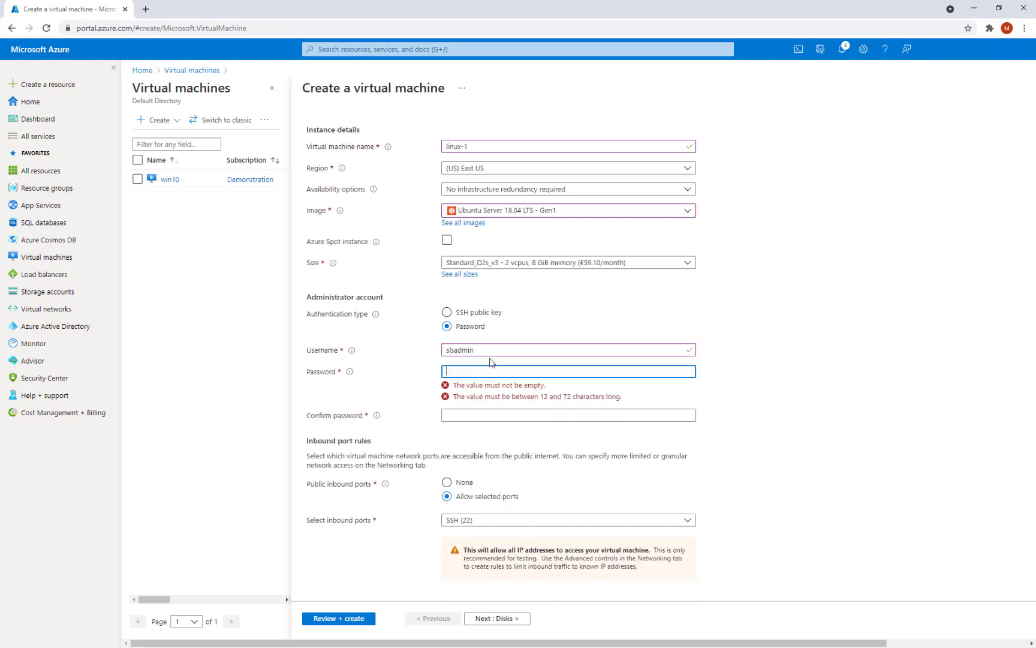
- Paste the administrator account password into both the password and confirm password fields
key("alt+Tab")
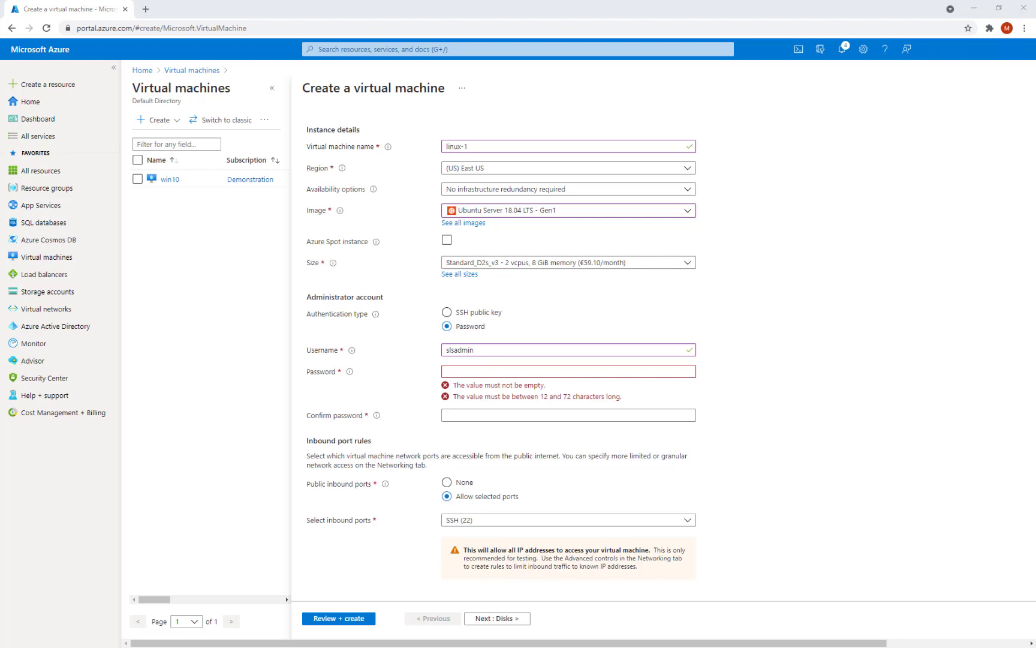
left_click(490, 373)
key("ctrl+v")
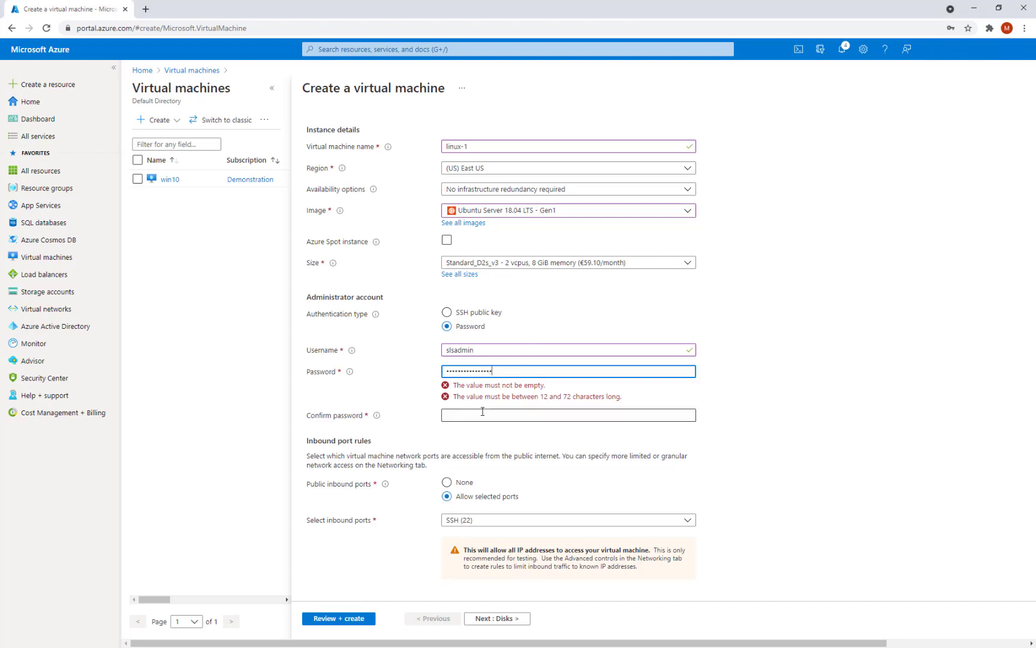
left_click(482, 415)
left_click(472, 398)
key("ctrl+v")
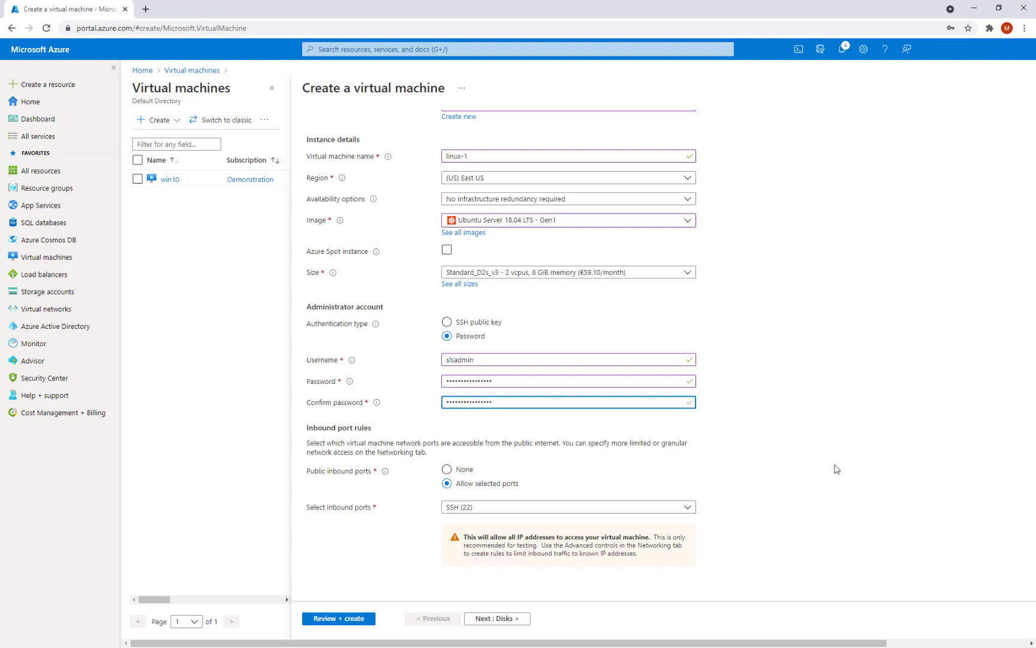
left_click(834, 464)
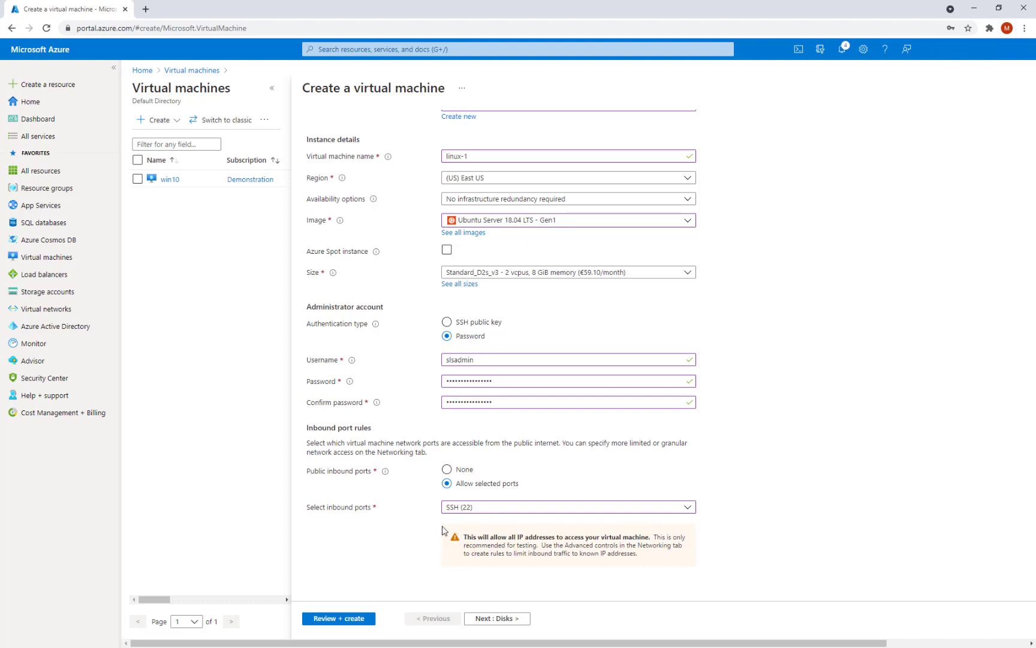
- Validate and create the linux-1 virtual machine, and open its resource page once deployed
left_click(349, 622)
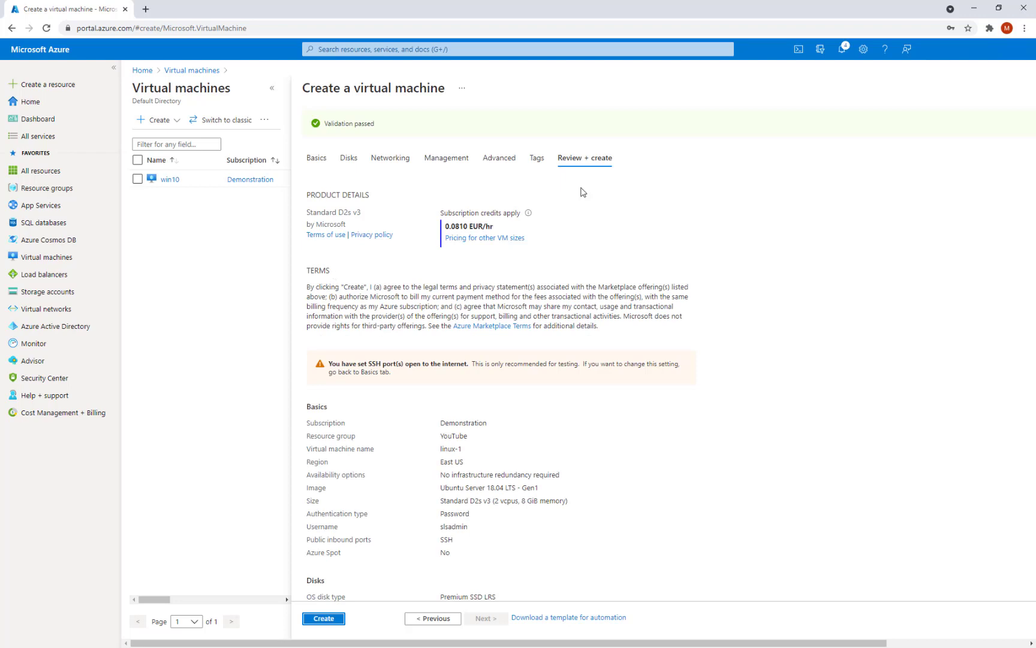
left_click(332, 619)
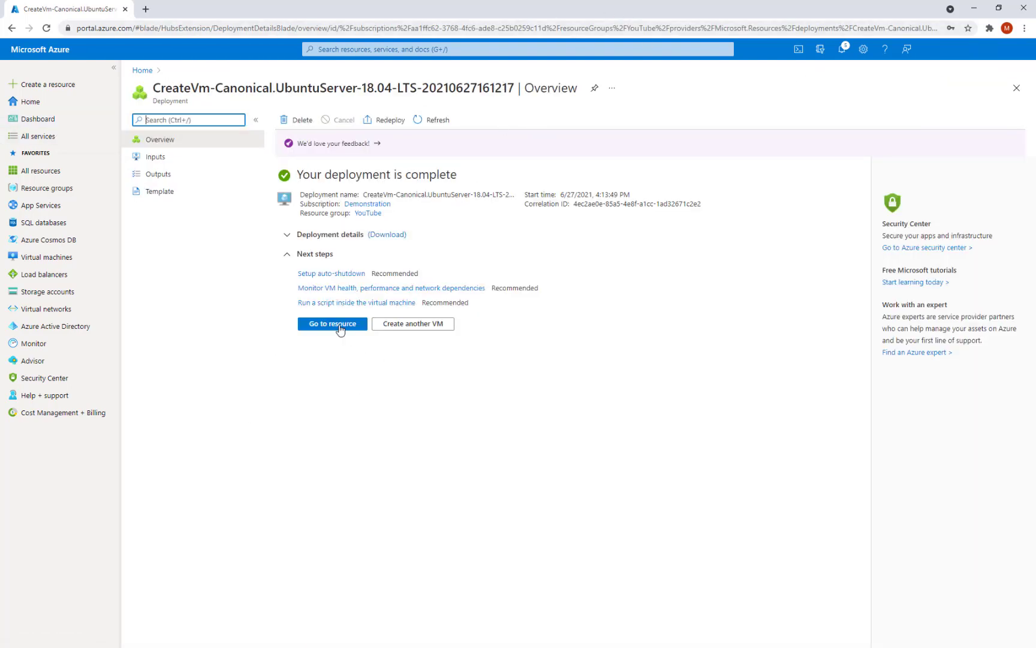
left_click(324, 324)
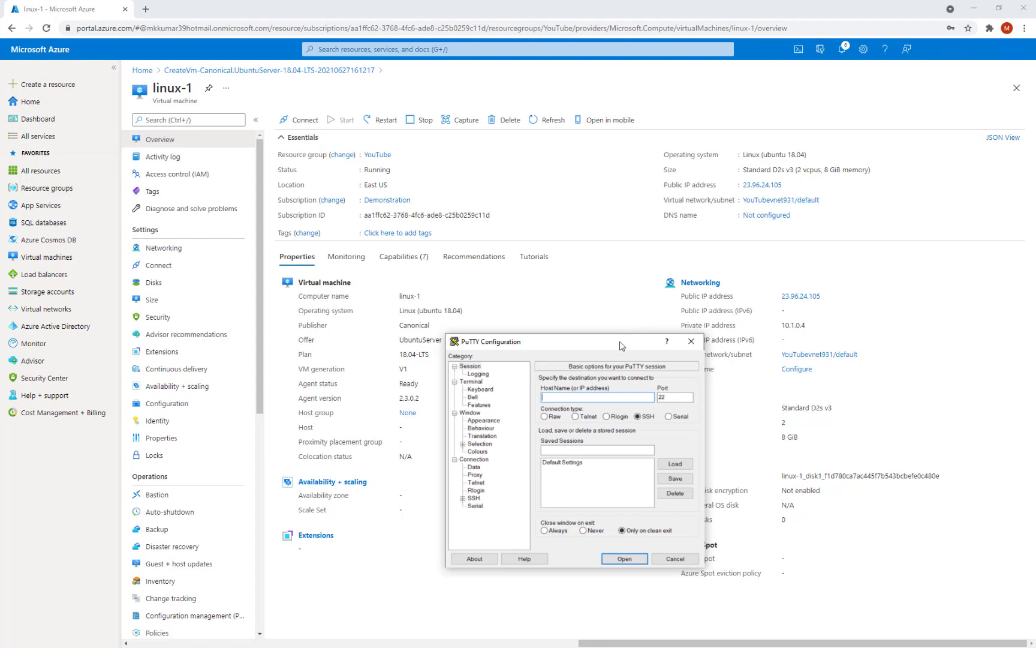
- Copy linux-1's public IP address 23.96.24.105, open an SSH session to it in PuTTY on port 22, and trust the host key
left_click_drag(613, 343, 614, 327)
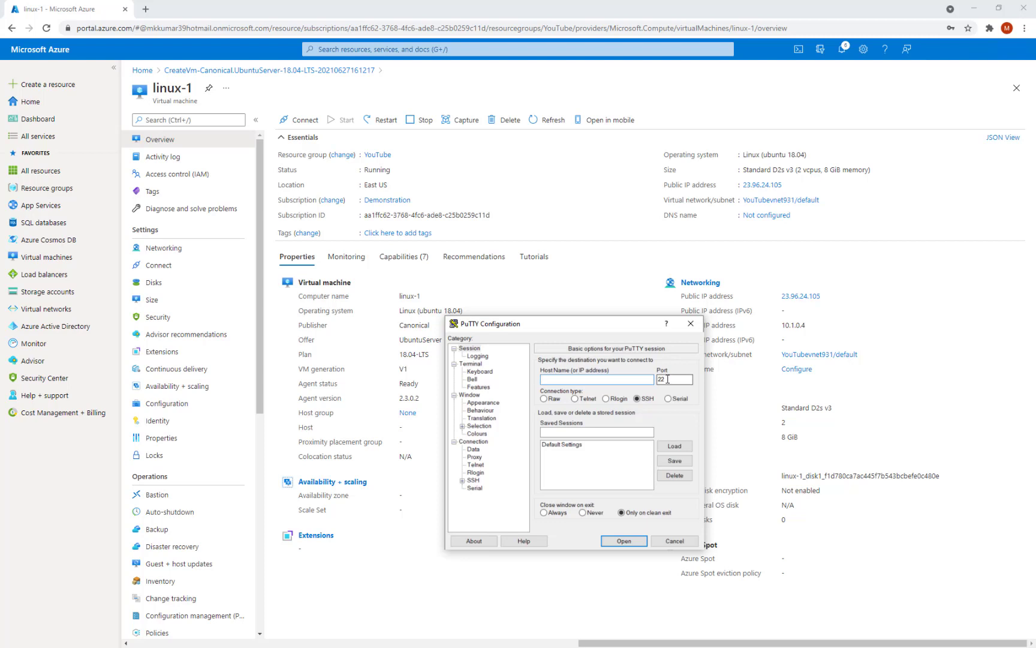
left_click_drag(560, 327, 570, 288)
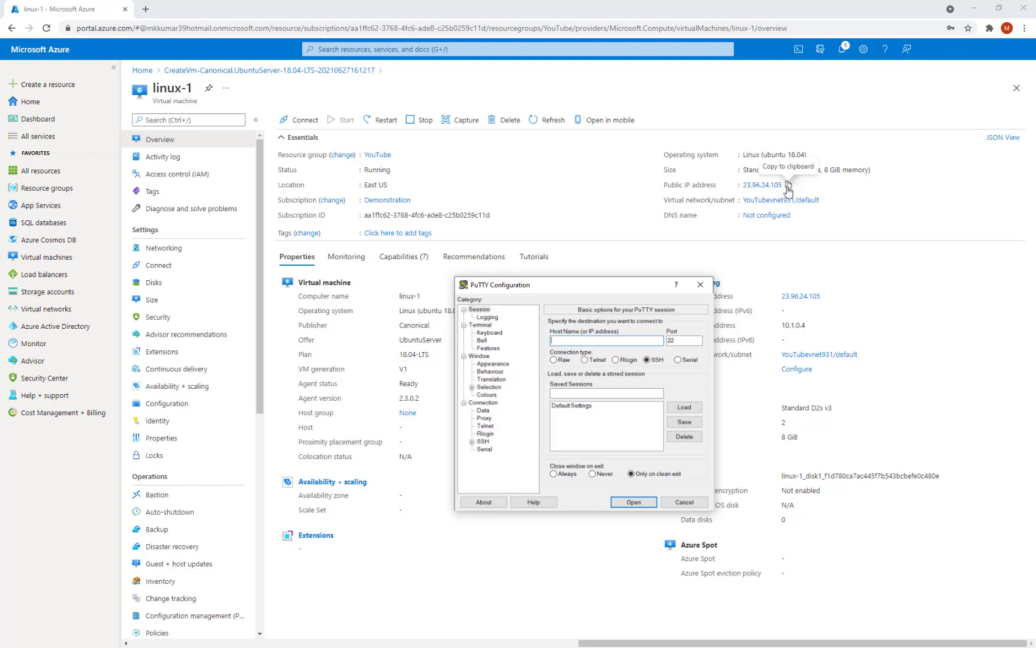
left_click(788, 186)
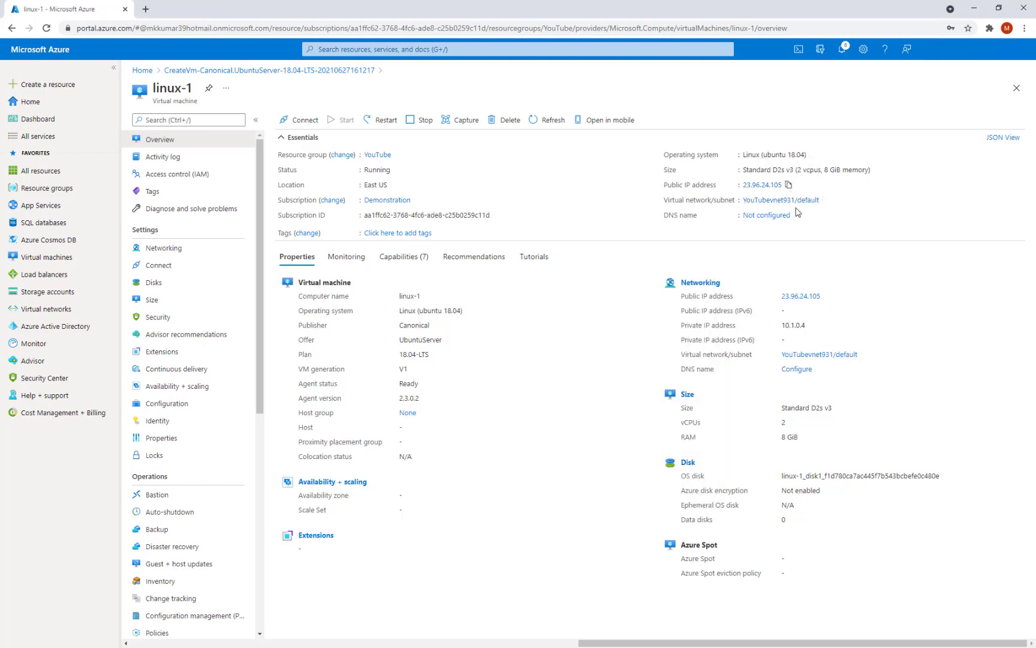
key("alt+Tab")
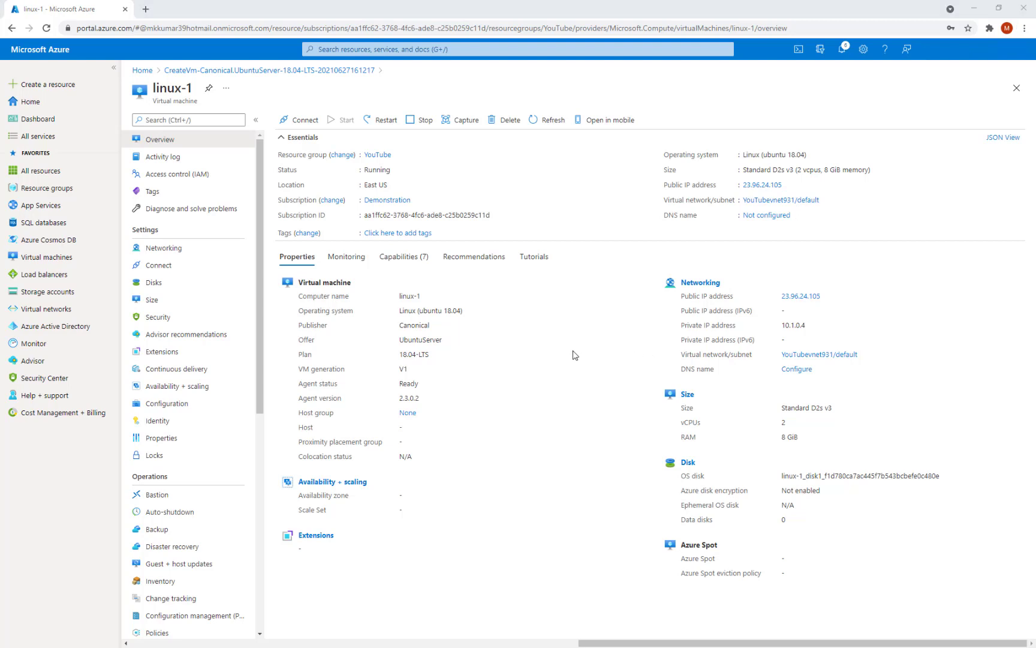
key("alt+Tab")
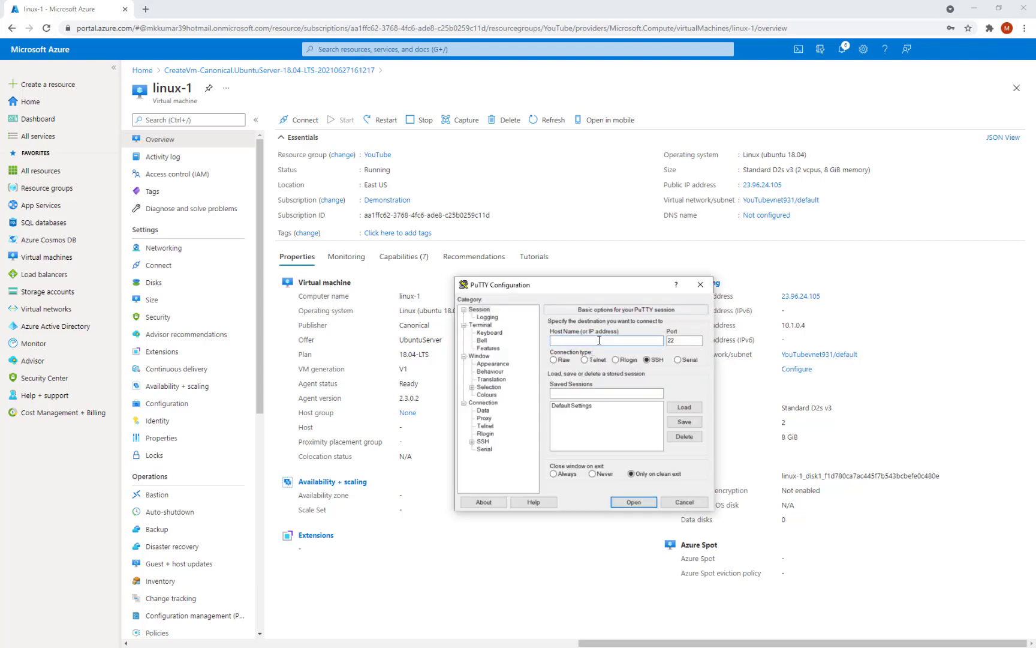
key("ctrl+v")
left_click(635, 502)
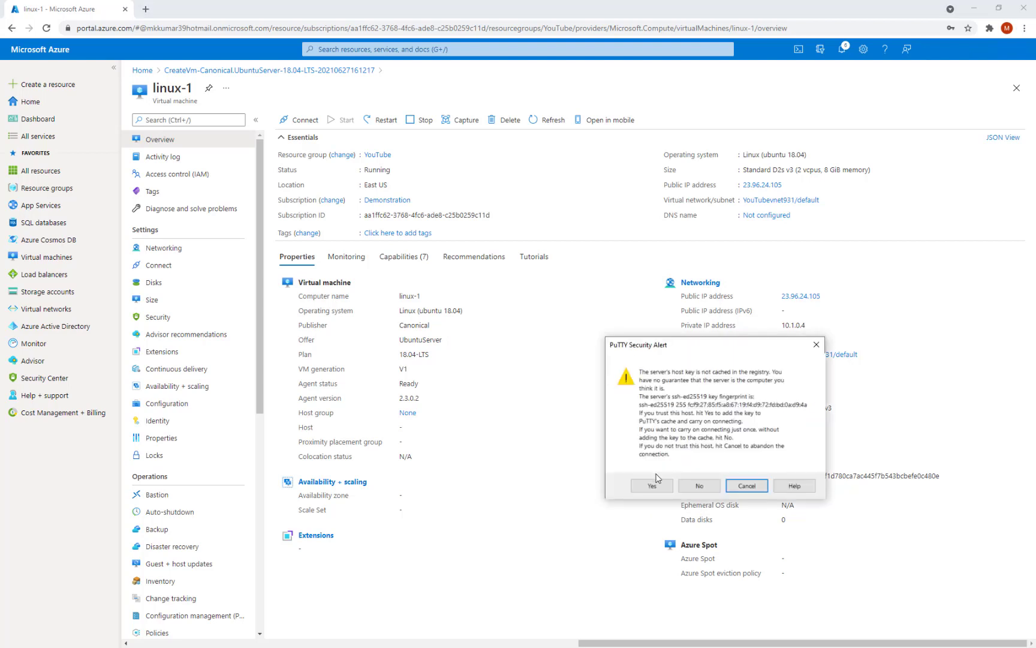
left_click(656, 487)
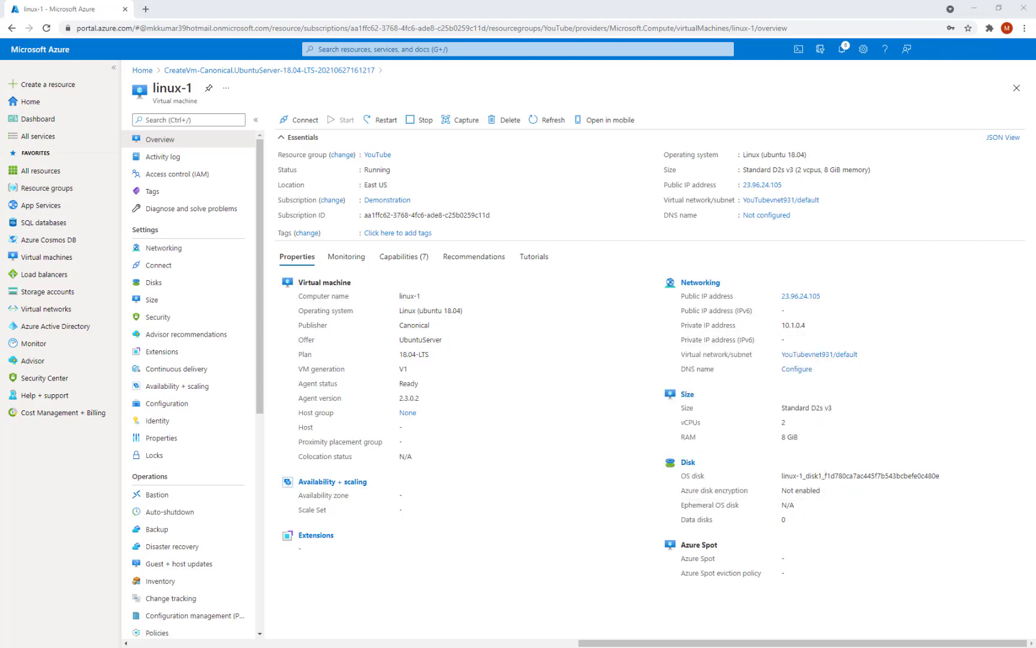
- Log in to the SSH session as slsadmin with the account password
left_click_drag(1035, 189, 376, 228)
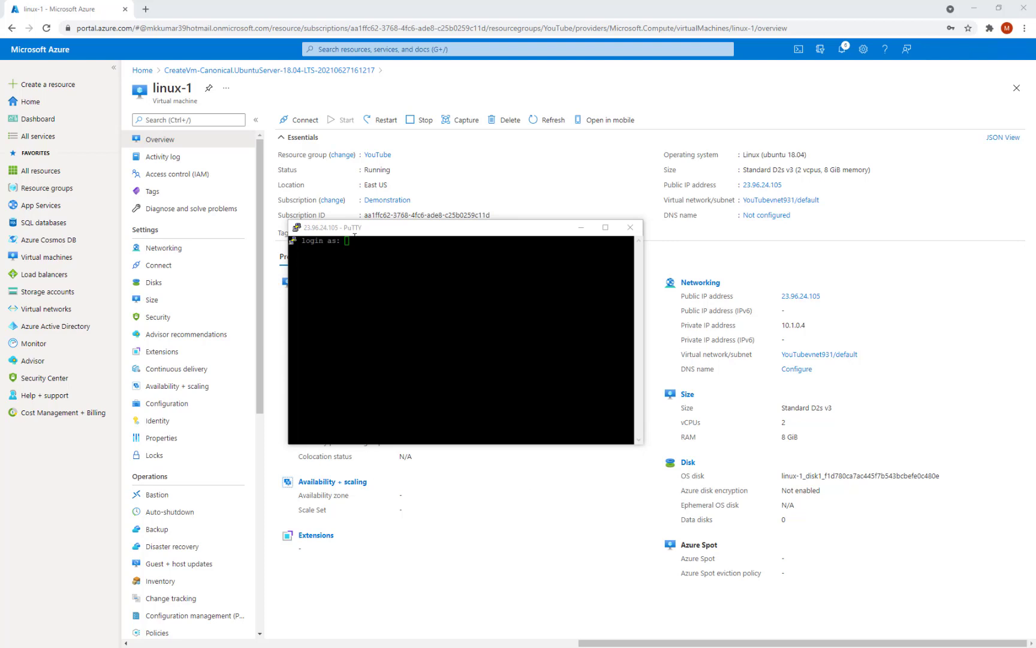
left_click(355, 236)
type("sl")
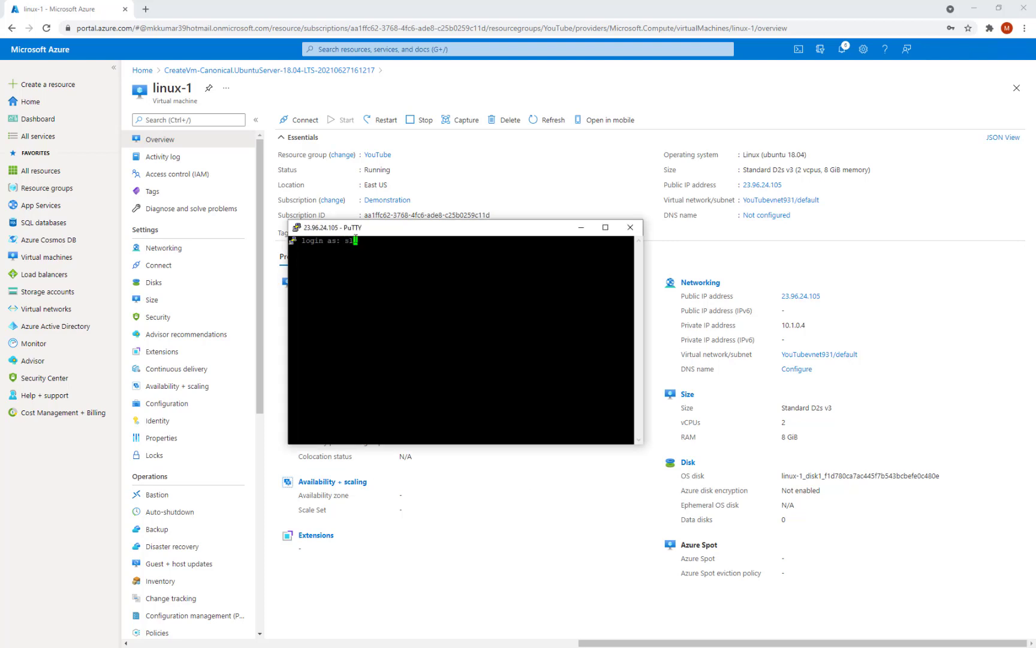
type("sadmin")
key("Return")
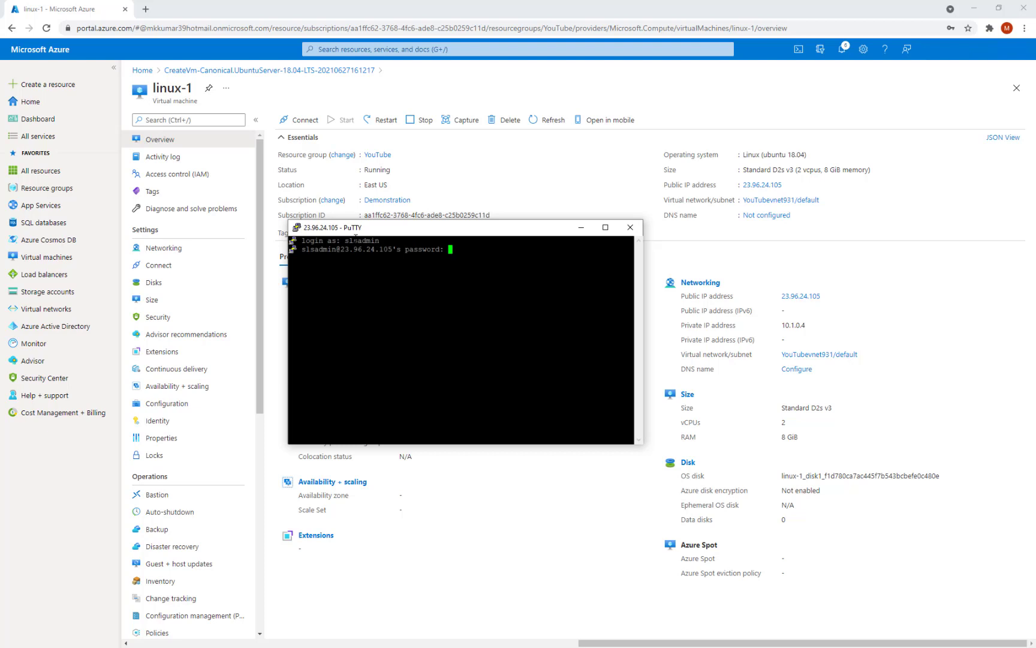
key("Return")
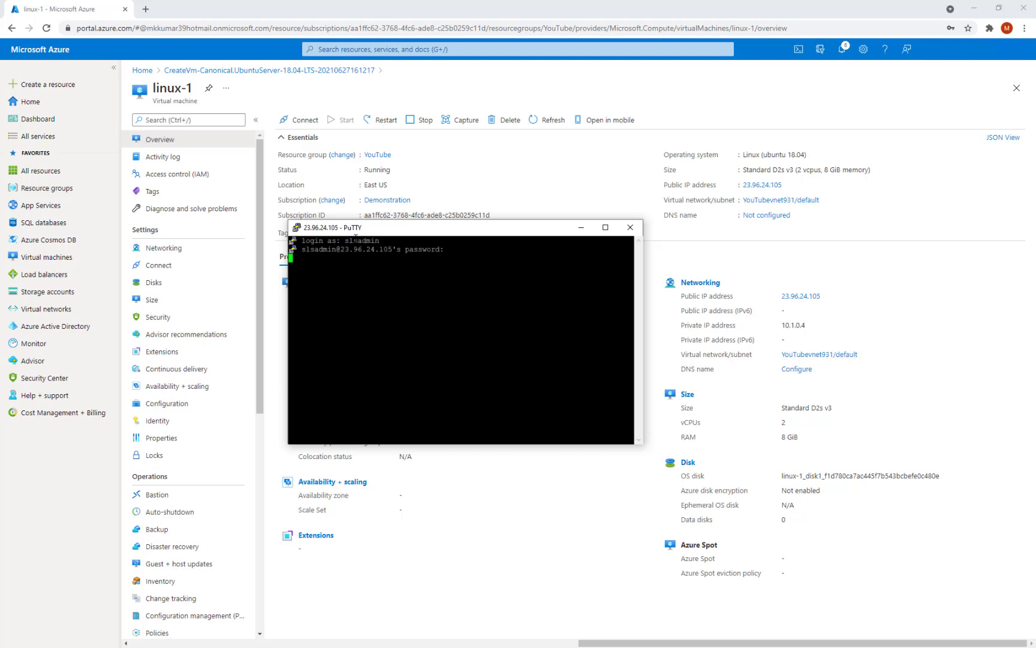